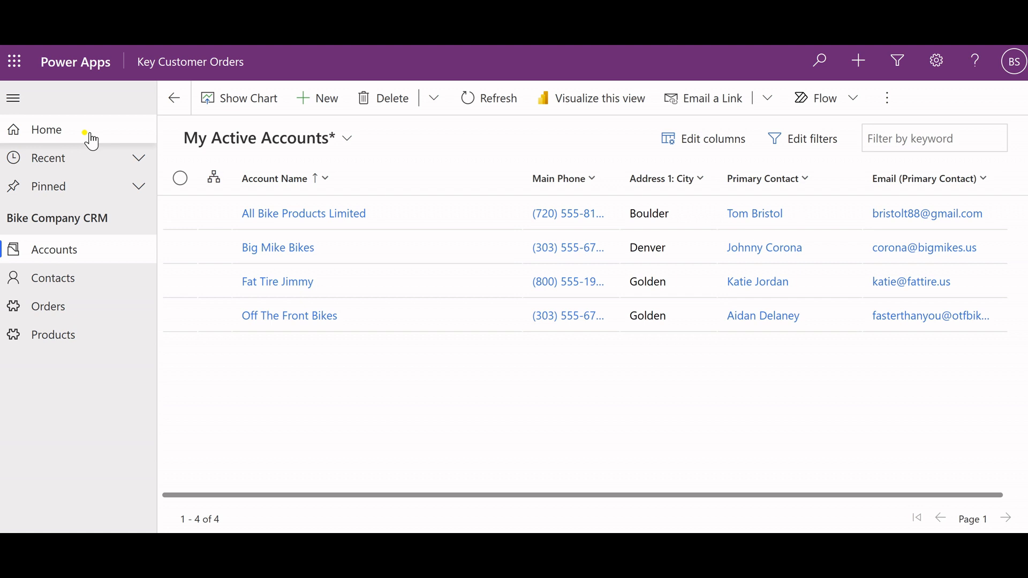
Browse the Accounts, Contacts, Orders and Products lists of the Bike Company CRM.
{"action": "left_click", "coordinate": [70, 256]}
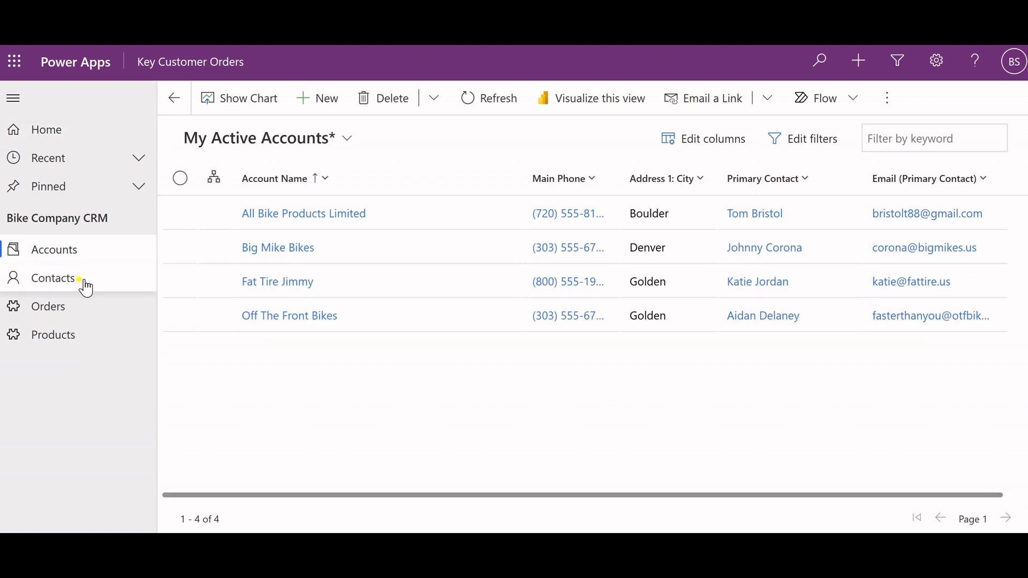
{"action": "left_click", "coordinate": [85, 283]}
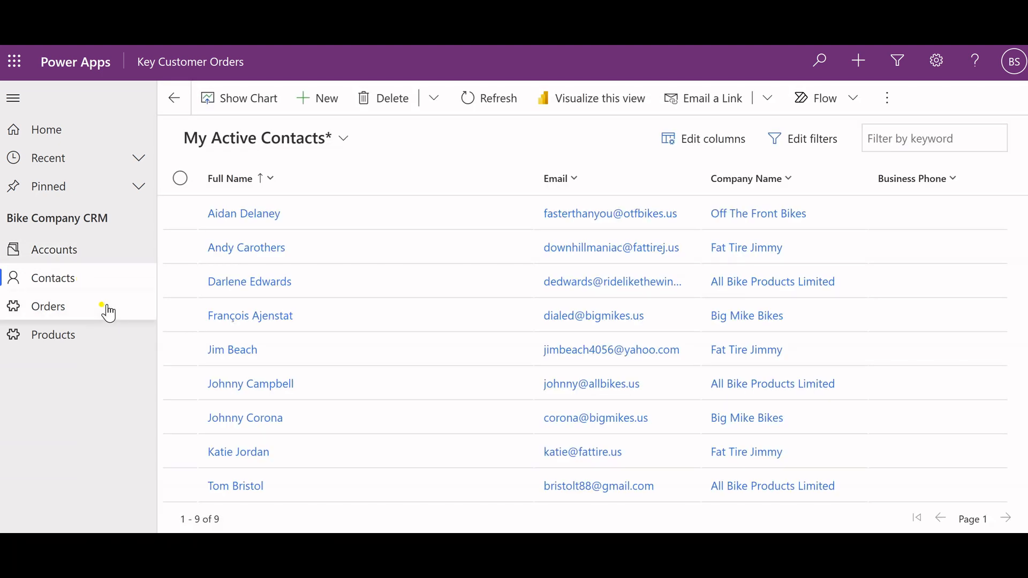
{"action": "left_click", "coordinate": [109, 312]}
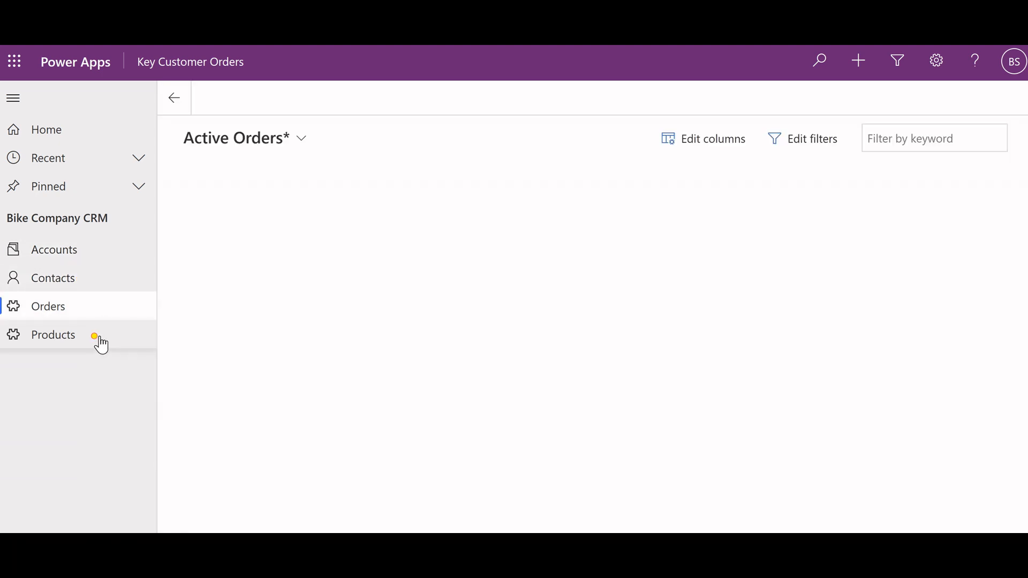
{"action": "left_click", "coordinate": [100, 340]}
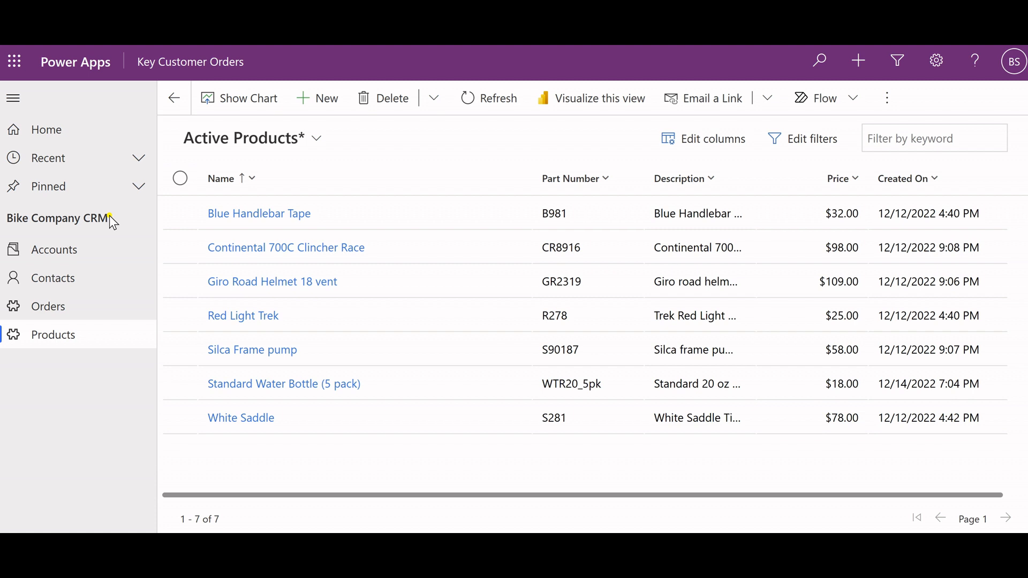
Look over the Accounts list, open the contact record of Big Mike Bikes' primary contact and review its general and address fields.
{"action": "left_click", "coordinate": [92, 261]}
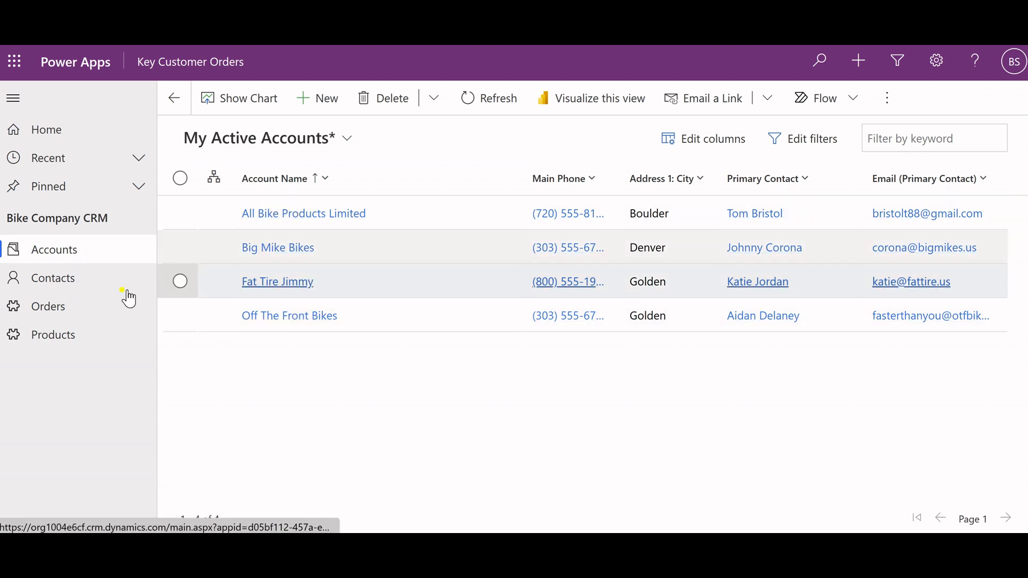
{"action": "left_click", "coordinate": [82, 279]}
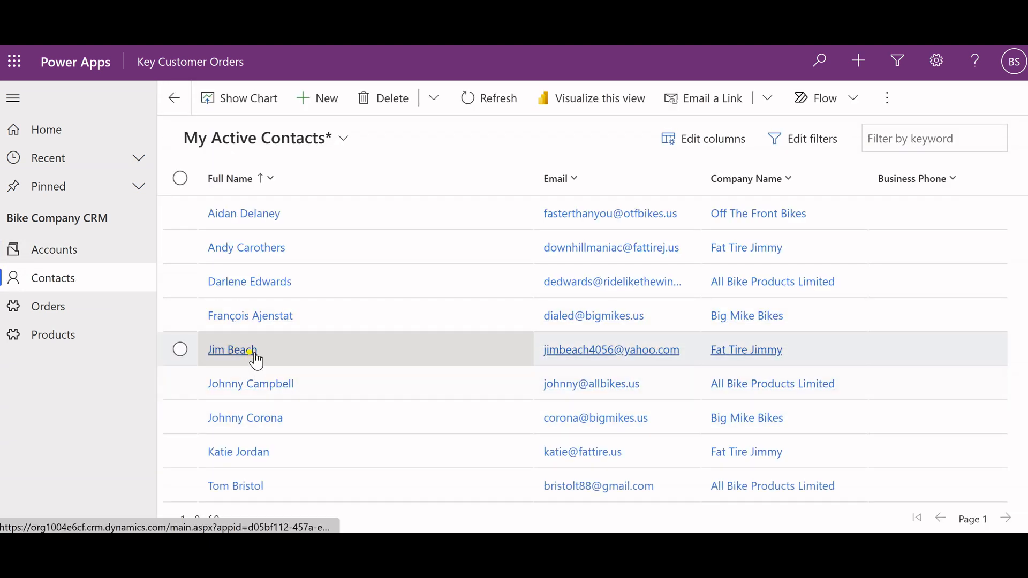
{"action": "left_click", "coordinate": [259, 415]}
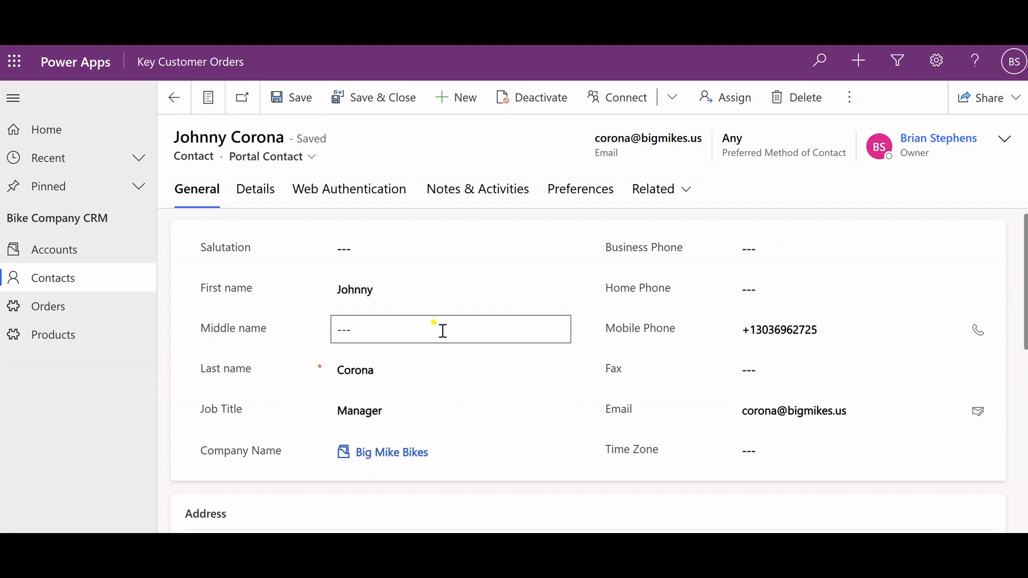
{"action": "scroll", "coordinate": [445, 366], "scroll_direction": "down", "scroll_amount": 3}
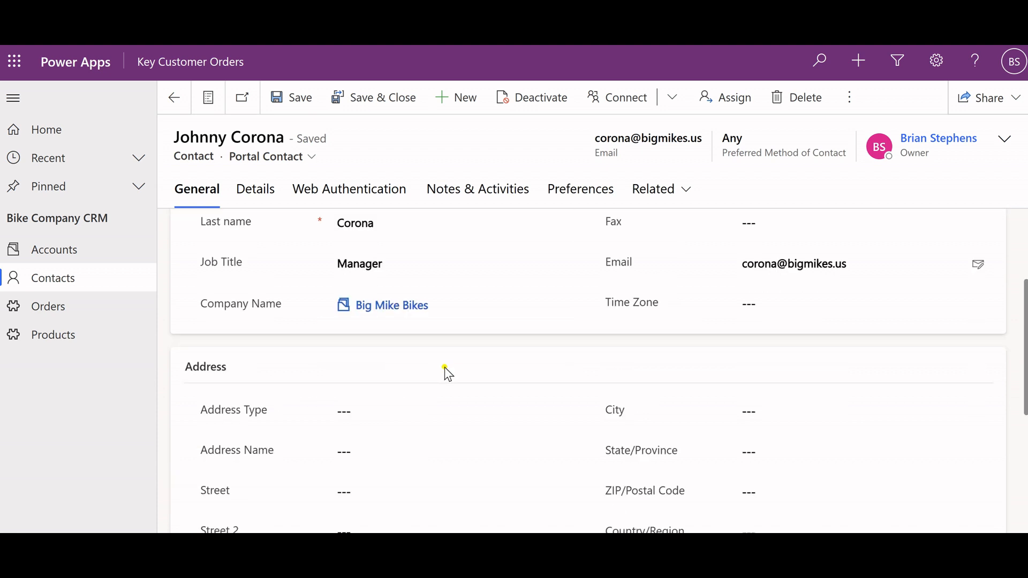
{"action": "scroll", "coordinate": [444, 367], "scroll_direction": "up", "scroll_amount": 1}
{"action": "scroll", "coordinate": [445, 367], "scroll_direction": "up", "scroll_amount": 2}
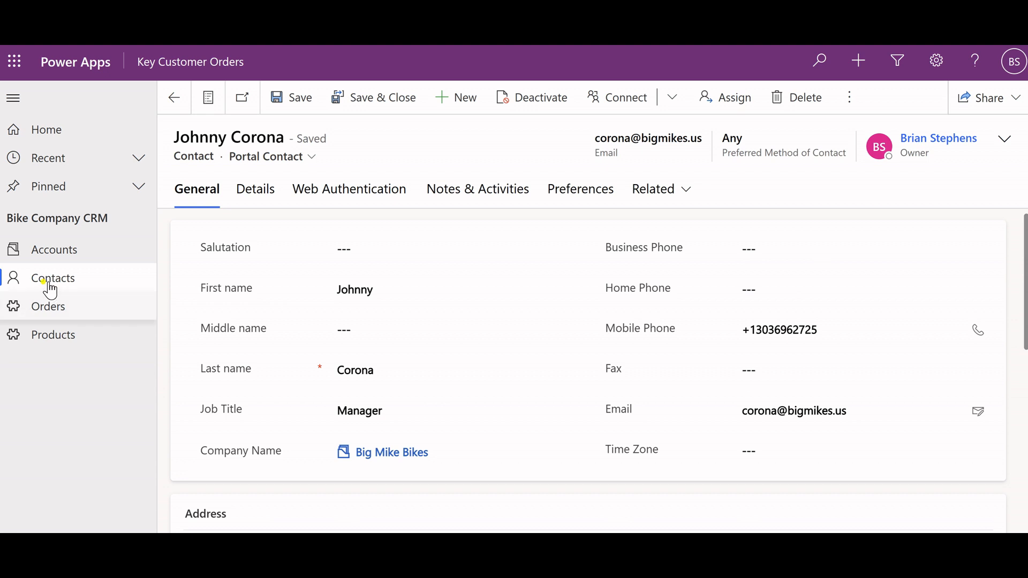
Start a new order record and name it "Decemeber Water Bottles".
{"action": "left_click", "coordinate": [49, 312]}
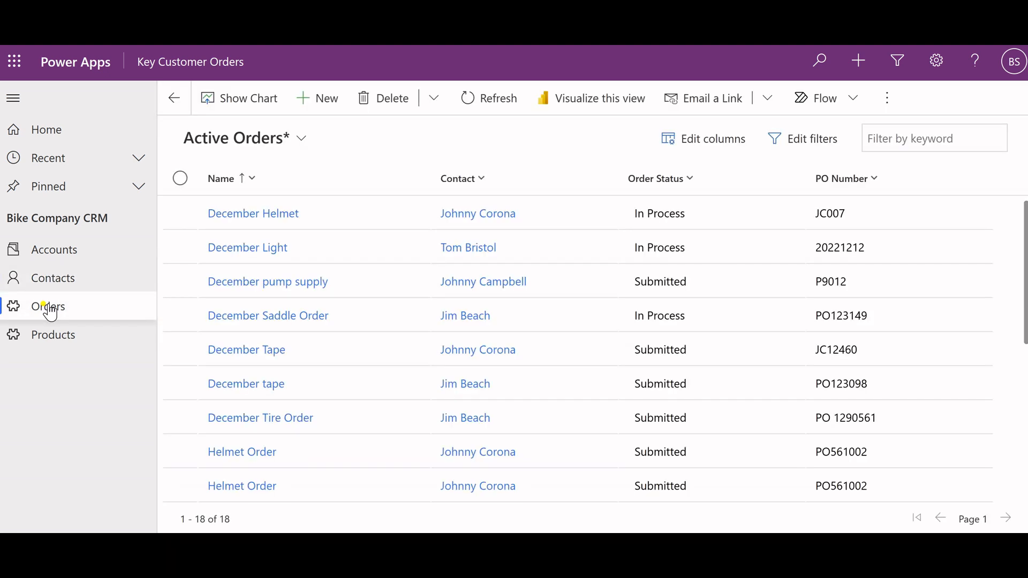
{"action": "left_click", "coordinate": [310, 107]}
{"action": "left_click", "coordinate": [381, 247]}
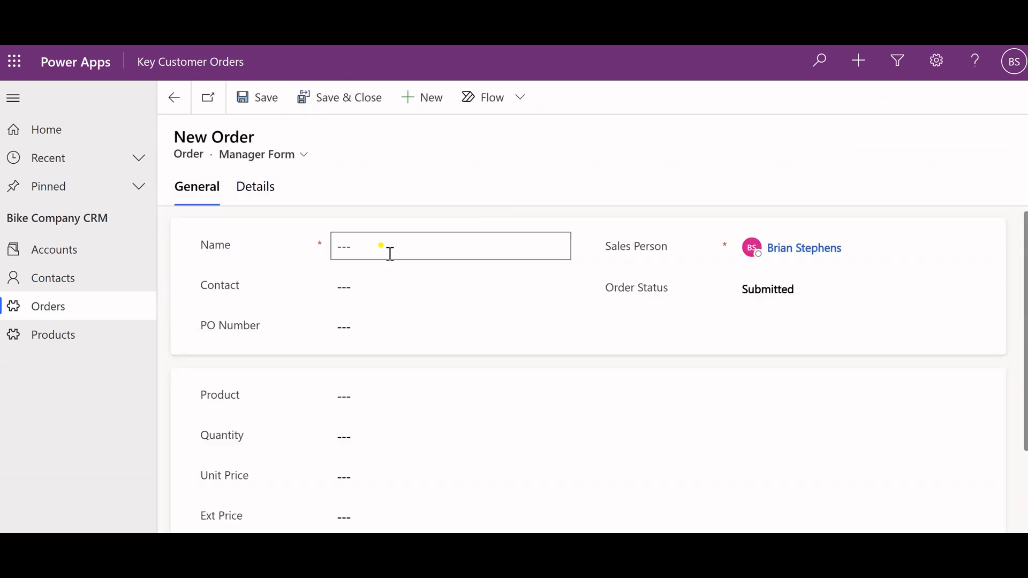
{"action": "left_click", "coordinate": [381, 246]}
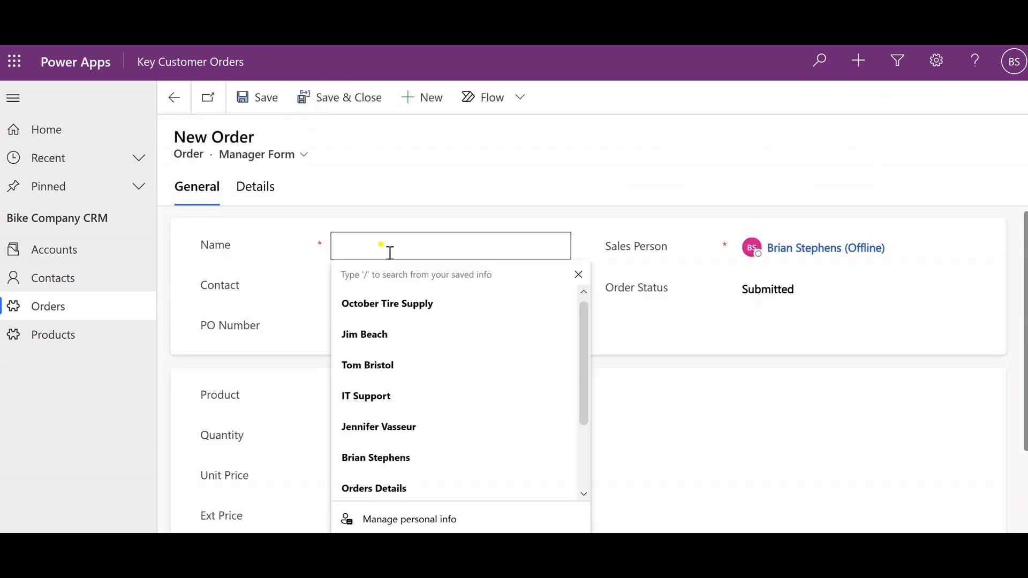
{"action": "type", "text": "Wi"}
{"action": "key", "text": "Escape"}
{"action": "key", "text": "BackSpace"}
{"action": "key", "text": "BackSpace"}
{"action": "type", "text": "Decemeber "}
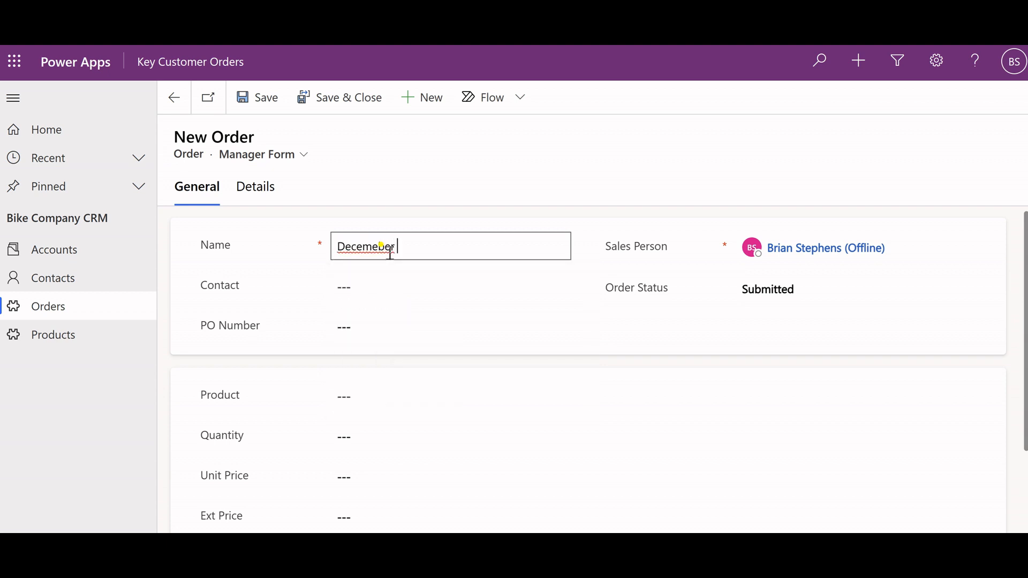
{"action": "type", "text": "Water Bottles"}
{"action": "left_click", "coordinate": [364, 245]}
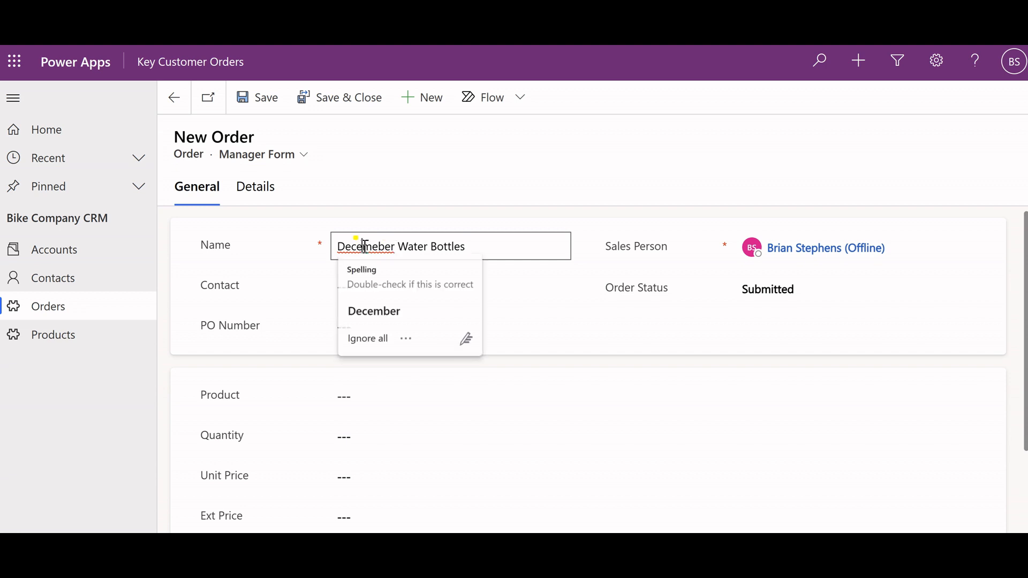
{"action": "left_click", "coordinate": [391, 311]}
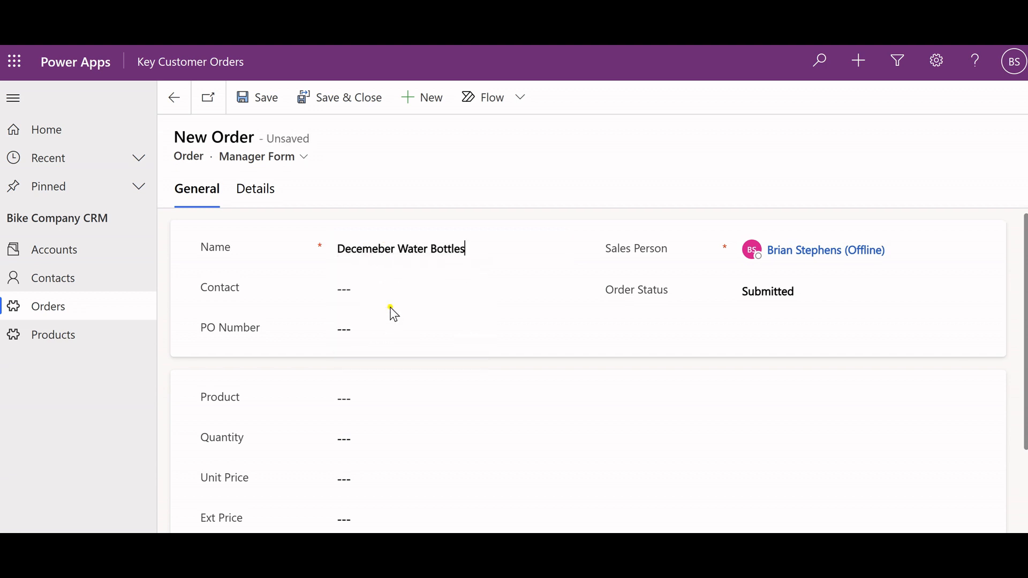
Set the order's contact to the Big Mike Bikes primary contact and fill in the PO number.
{"action": "left_click", "coordinate": [510, 288]}
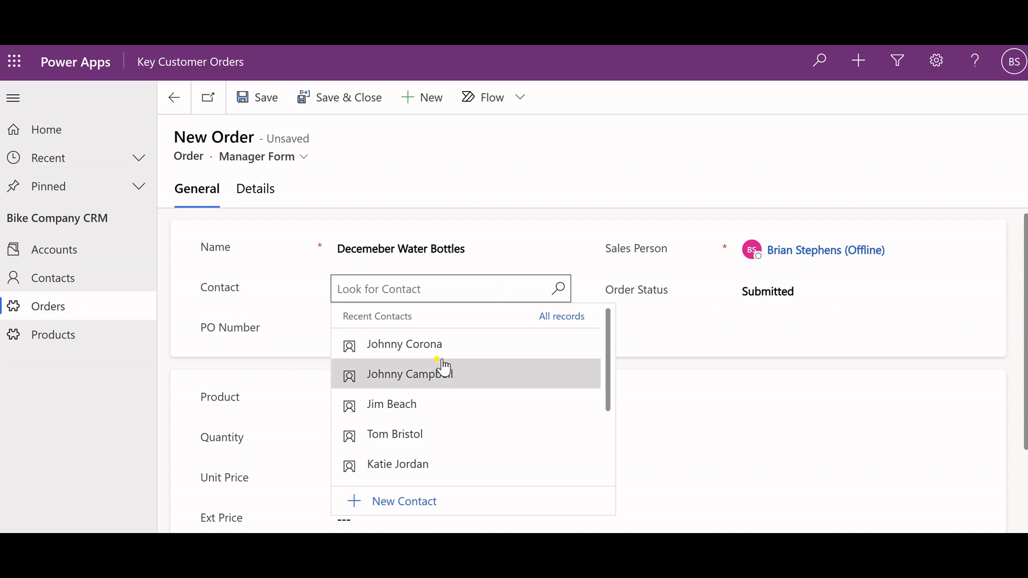
{"action": "left_click", "coordinate": [435, 353]}
{"action": "left_click", "coordinate": [395, 340]}
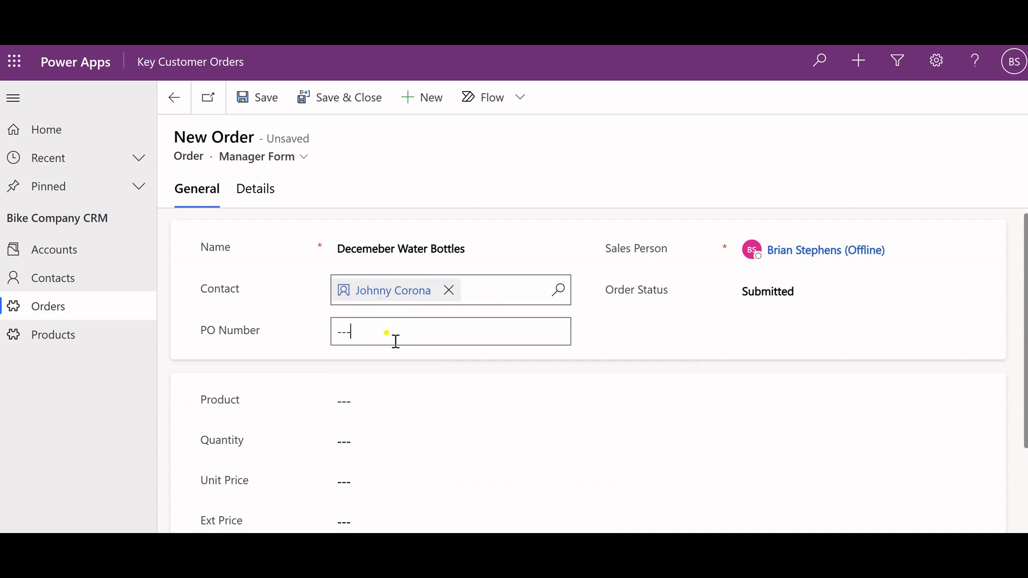
{"action": "type", "text": "PO128916"}
Set the order's product to Standard Water Bottle (5 pack).
{"action": "left_click", "coordinate": [413, 403]}
{"action": "left_click", "coordinate": [413, 405]}
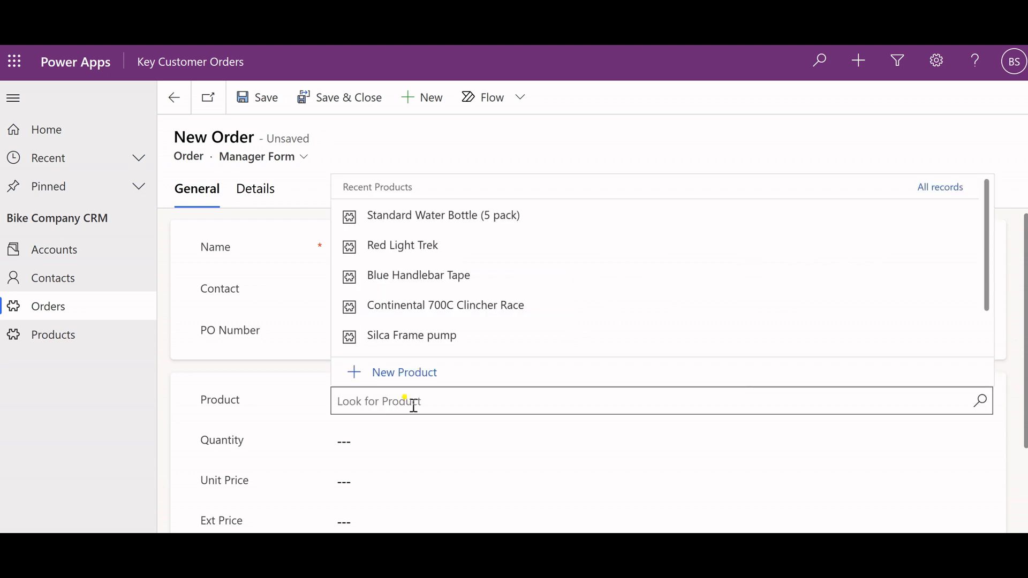
{"action": "left_click", "coordinate": [429, 221]}
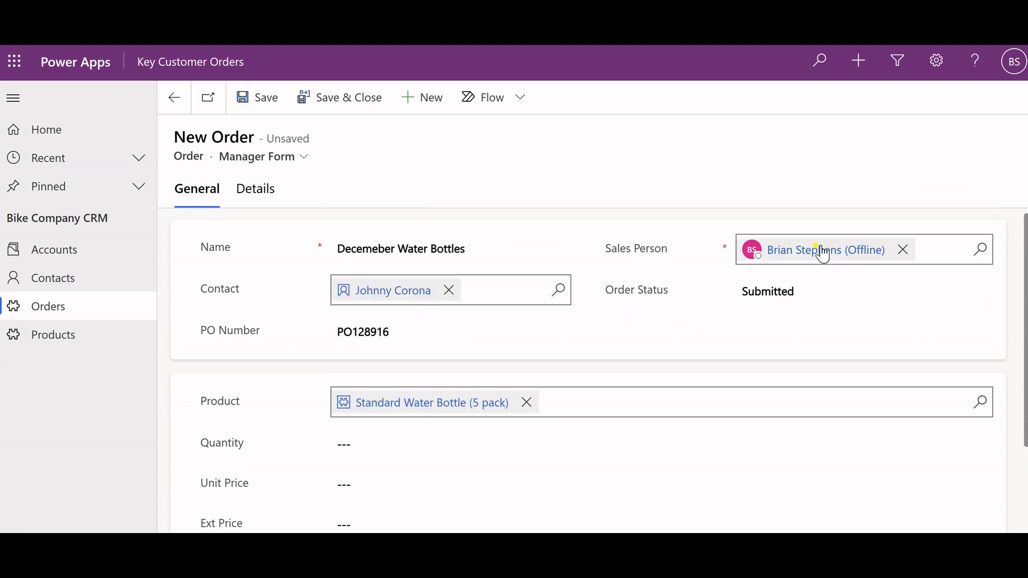
Examine the order's assigned sales person and the available order status options.
{"action": "mouse_move", "coordinate": [819, 249]}
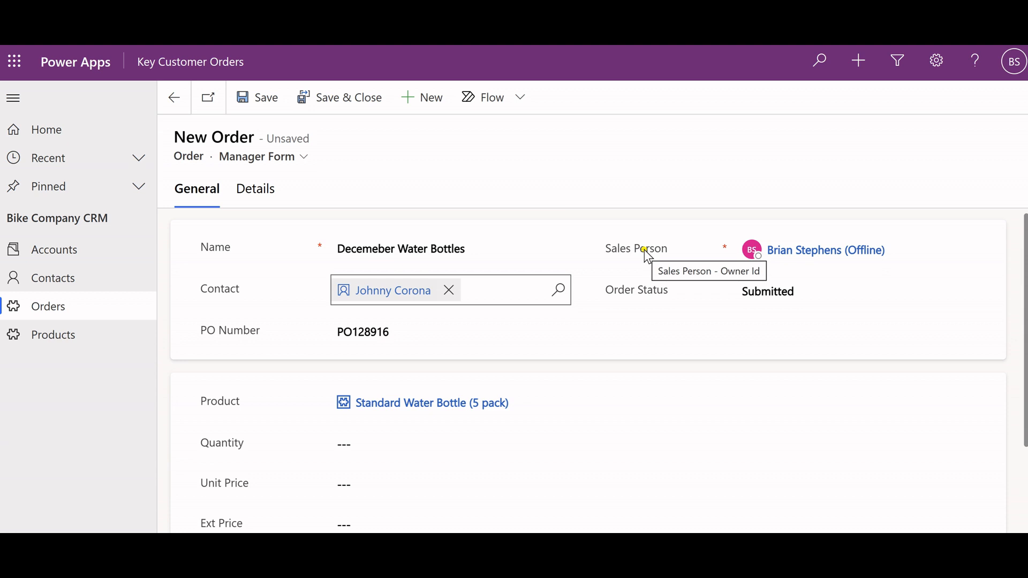
{"action": "left_click", "coordinate": [767, 295]}
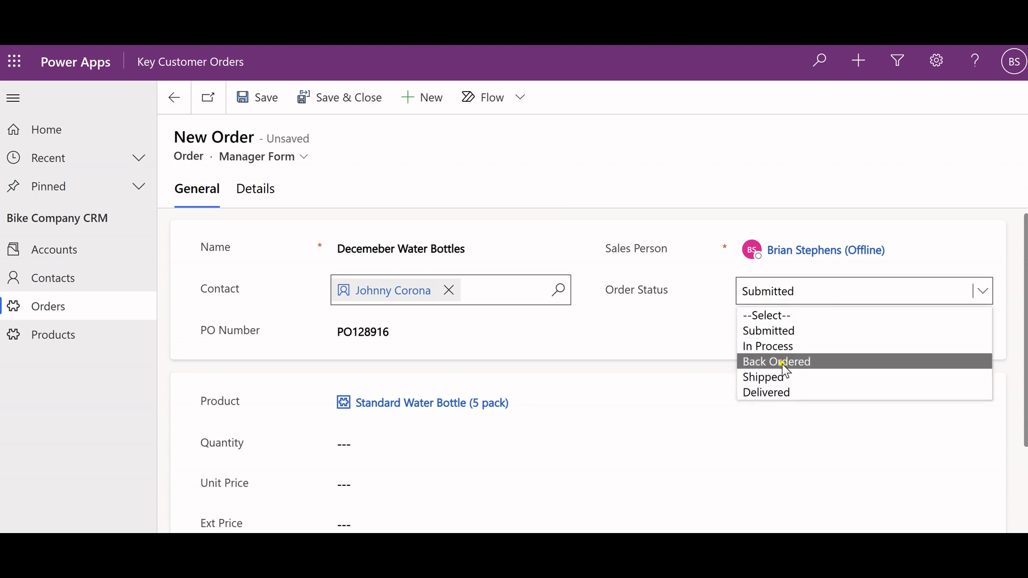
{"action": "left_click", "coordinate": [706, 313]}
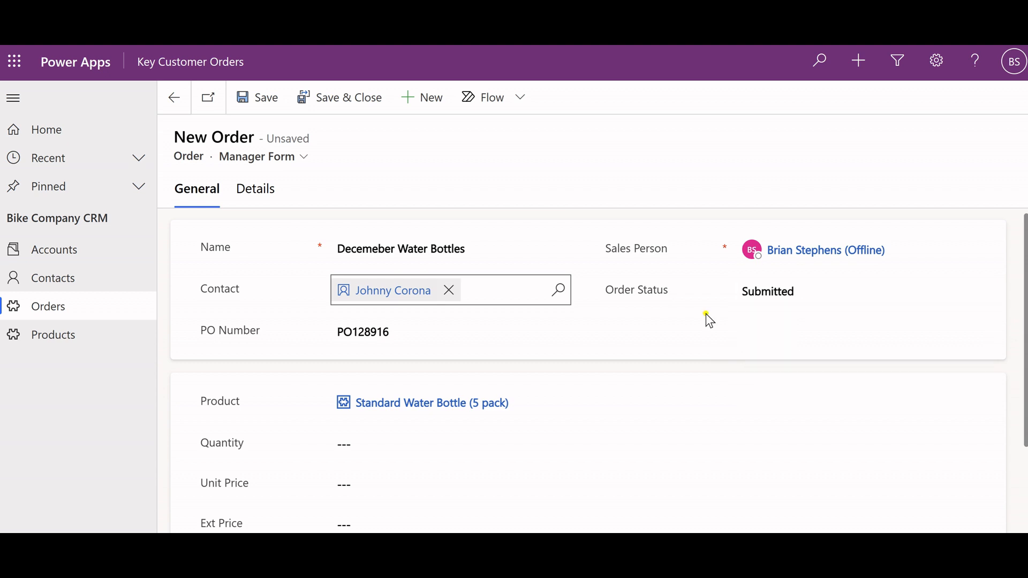
Set the order quantity to 10 and save the order.
{"action": "scroll", "coordinate": [646, 437], "scroll_direction": "down", "scroll_amount": 1}
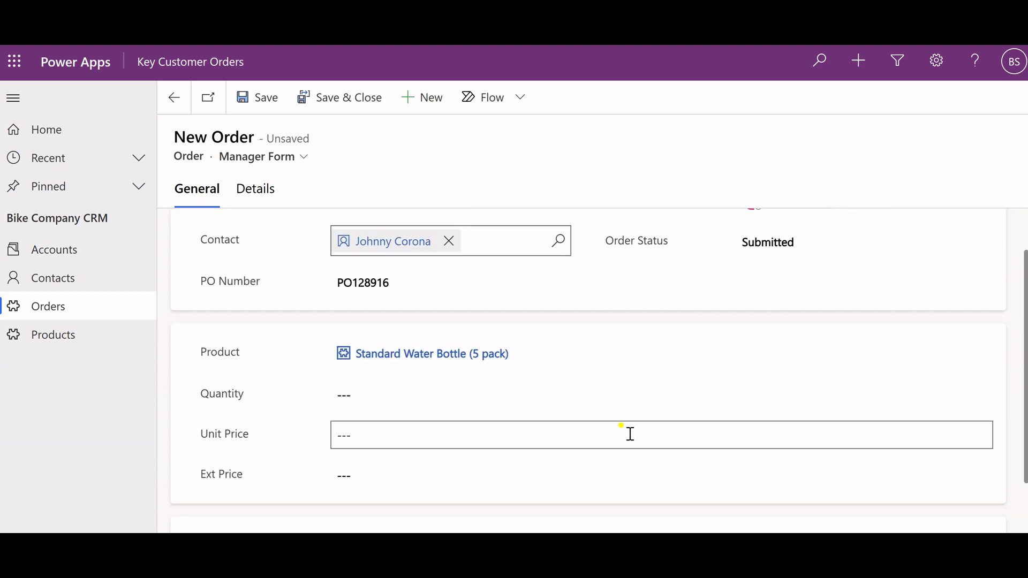
{"action": "left_click", "coordinate": [372, 392]}
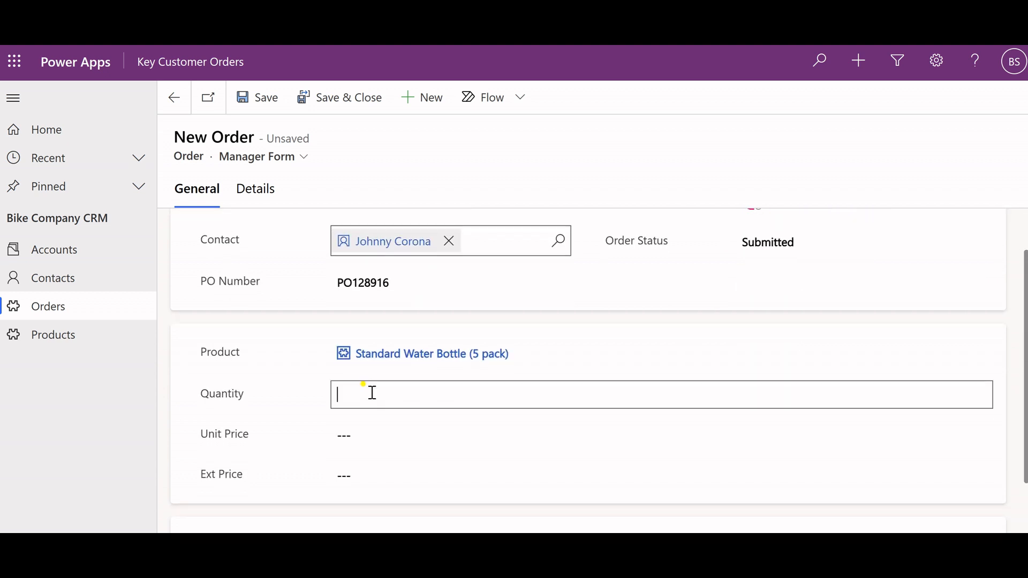
{"action": "type", "text": "10"}
{"action": "scroll", "coordinate": [464, 429], "scroll_direction": "down", "scroll_amount": 2}
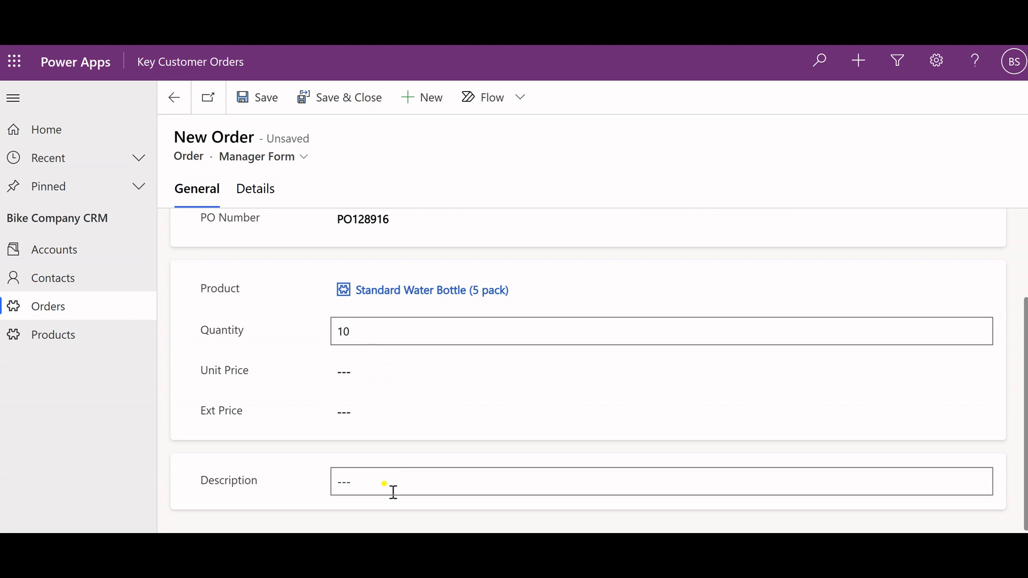
{"action": "scroll", "coordinate": [394, 491], "scroll_direction": "up", "scroll_amount": 3}
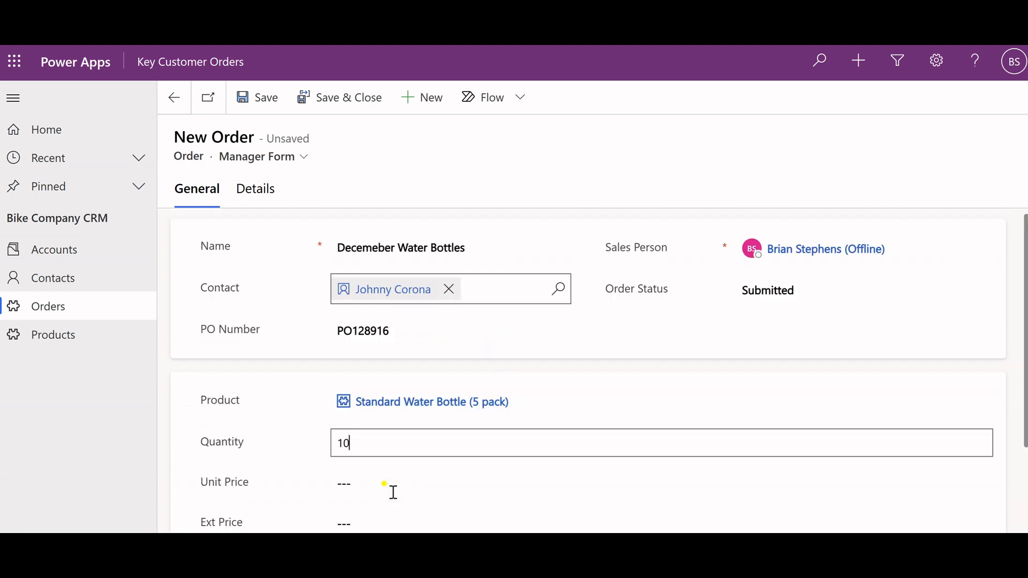
{"action": "left_click", "coordinate": [266, 110]}
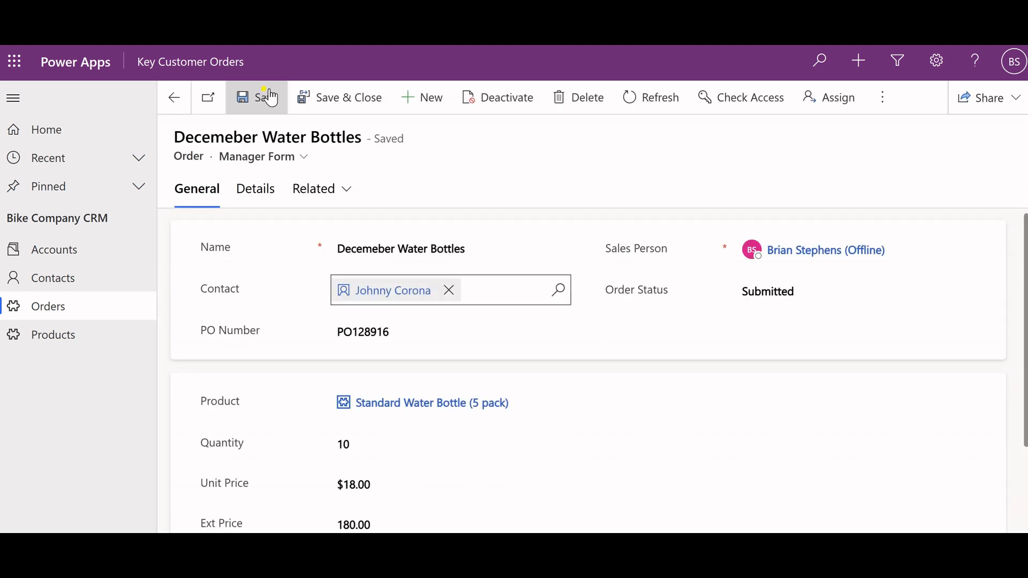
Review the saved order's price and description fields, and save and close the order.
{"action": "scroll", "coordinate": [562, 410], "scroll_direction": "down", "scroll_amount": 2}
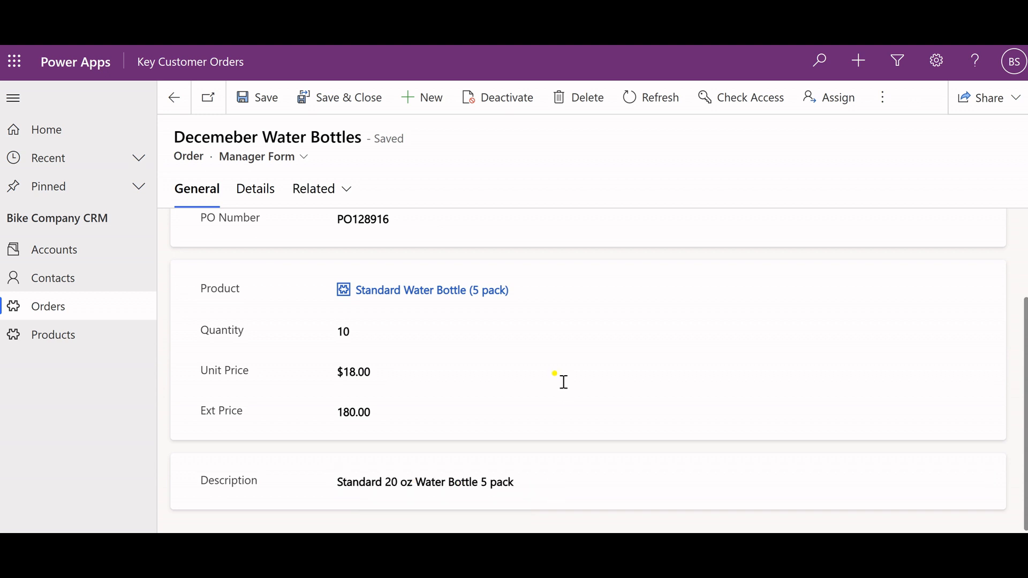
{"action": "scroll", "coordinate": [410, 216], "scroll_direction": "up", "scroll_amount": 2}
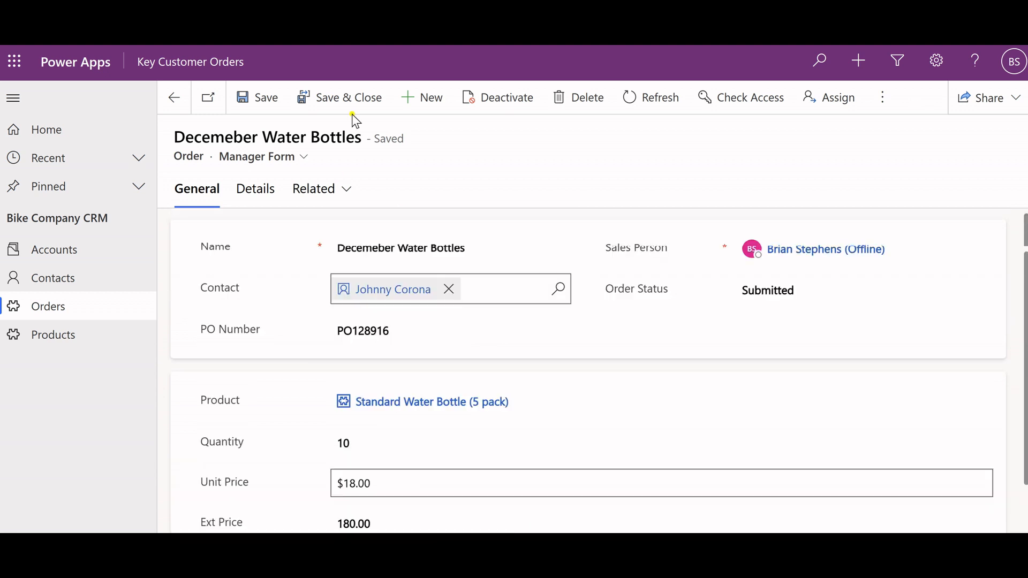
{"action": "left_click", "coordinate": [357, 103]}
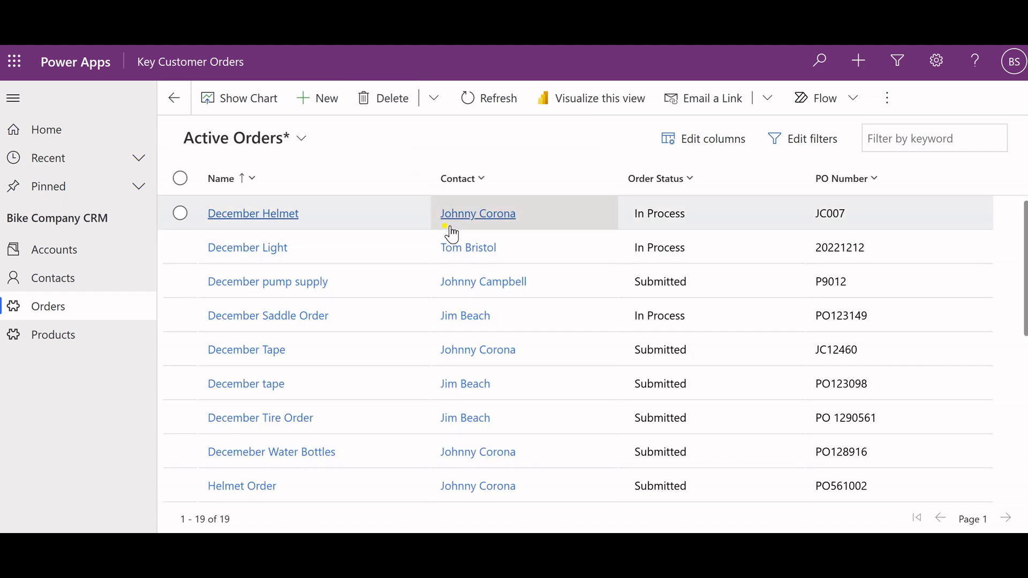
Sort the active orders by contact from A to Z and locate the Decemeber Water Bottles order.
{"action": "left_click", "coordinate": [452, 185]}
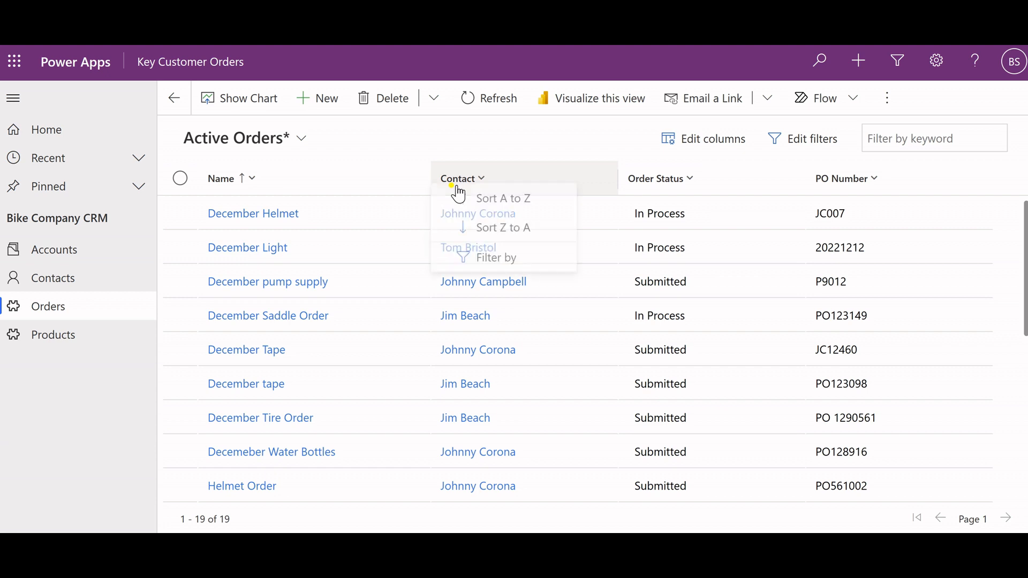
{"action": "left_click", "coordinate": [471, 205]}
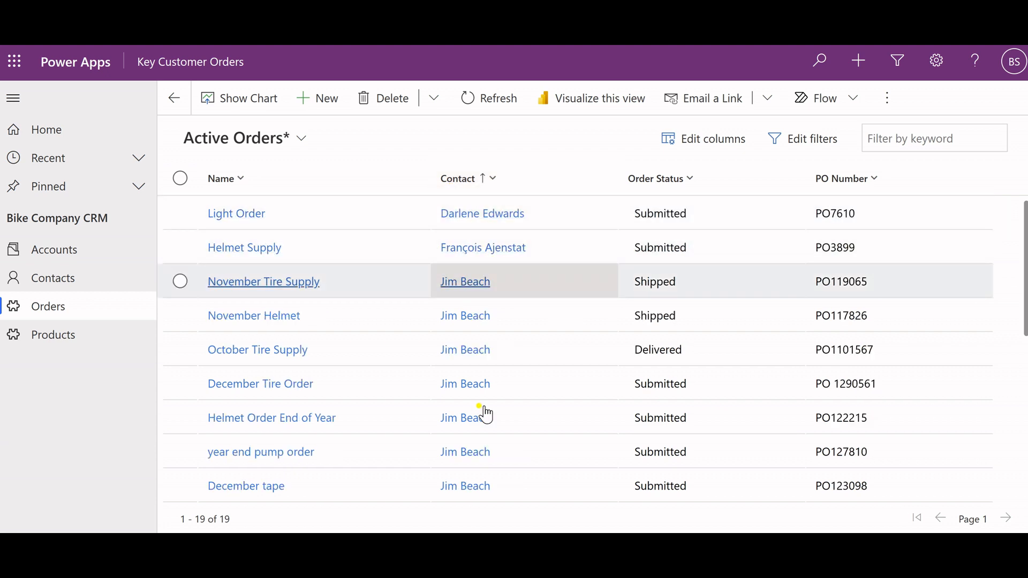
{"action": "scroll", "coordinate": [484, 412], "scroll_direction": "down", "scroll_amount": 3}
{"action": "scroll", "coordinate": [483, 412], "scroll_direction": "down", "scroll_amount": 3}
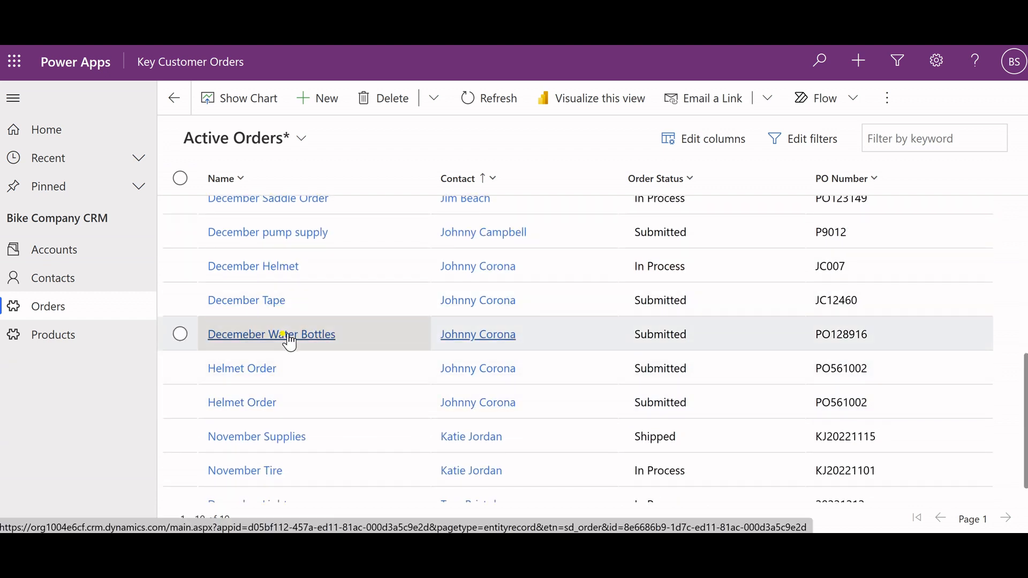
Switch the orders list to the personal saved view showing a single contact's active orders.
{"action": "scroll", "coordinate": [289, 342], "scroll_direction": "up", "scroll_amount": 5}
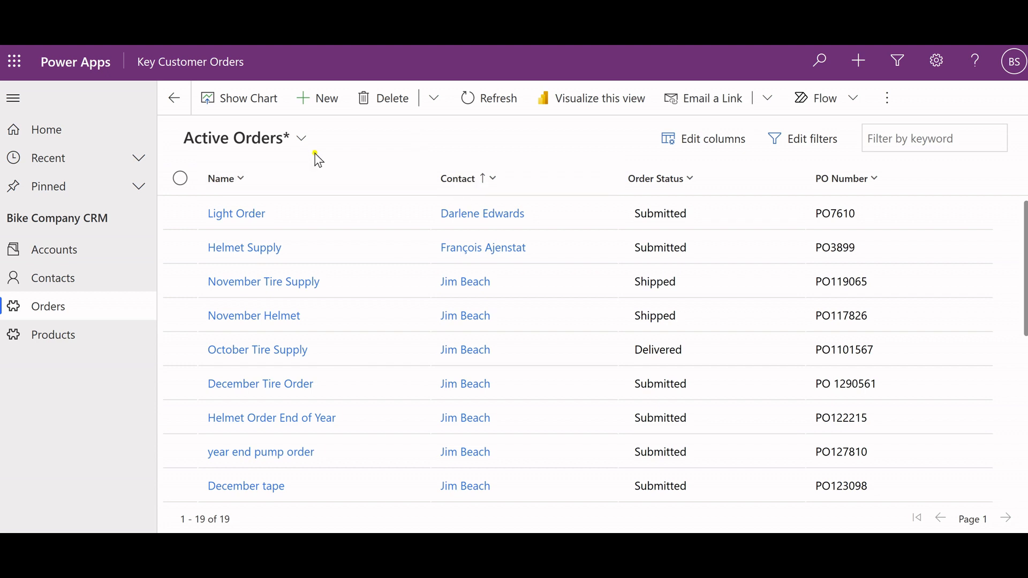
{"action": "left_click", "coordinate": [303, 142]}
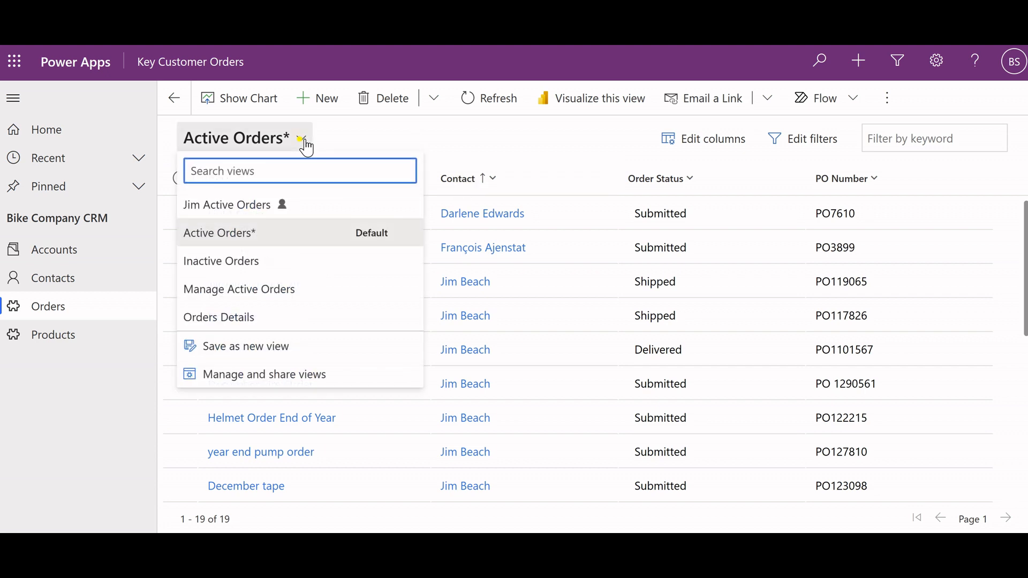
{"action": "left_click", "coordinate": [249, 205]}
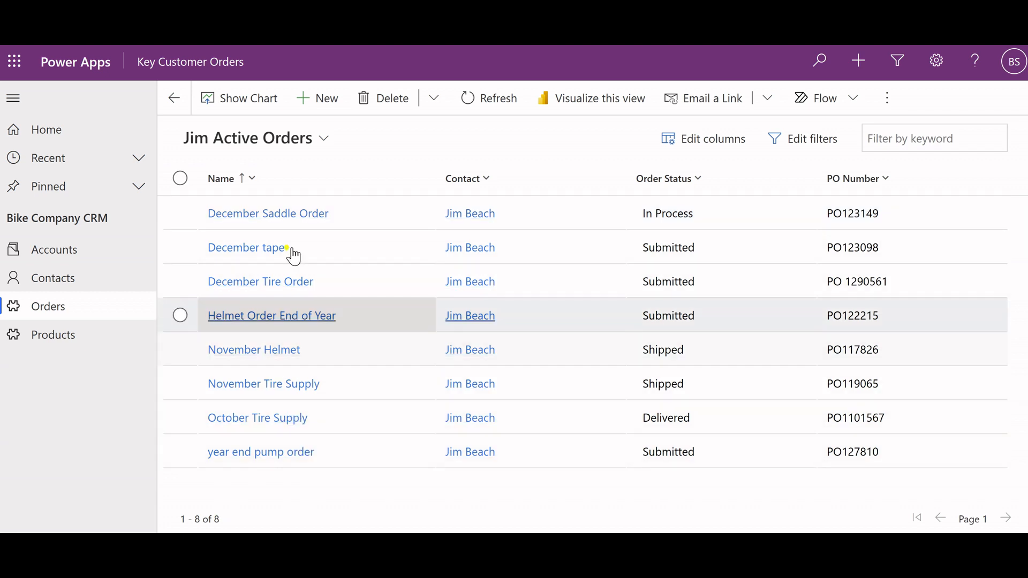
Switch the orders list from the personal saved view to the default Active Orders view.
{"action": "left_click", "coordinate": [300, 141]}
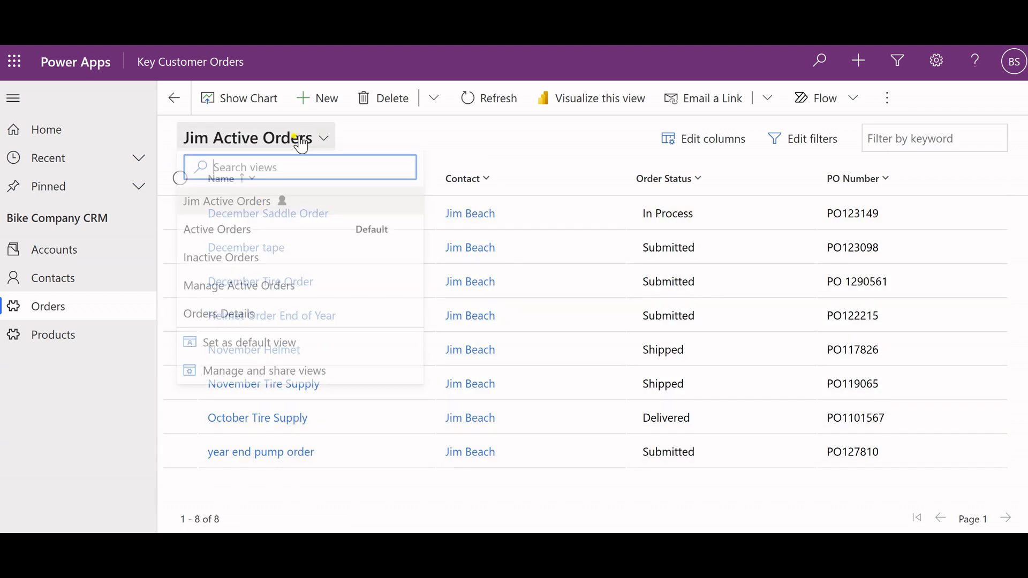
{"action": "left_click", "coordinate": [247, 234]}
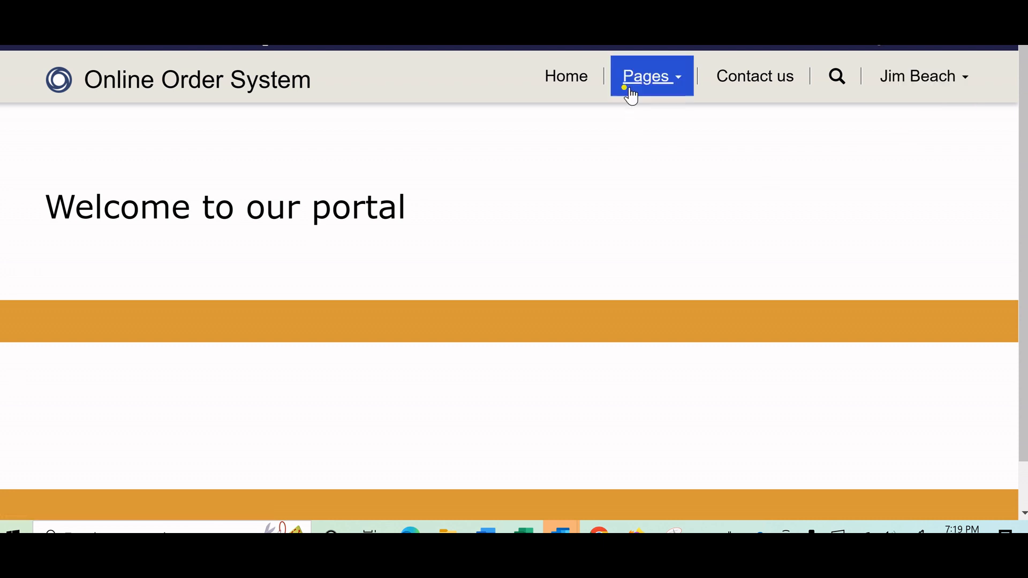
Switch to the Online Order System portal, open its Orders Create page and examine the orders list, order creation form and detailed orders table.
{"action": "left_click", "coordinate": [634, 85]}
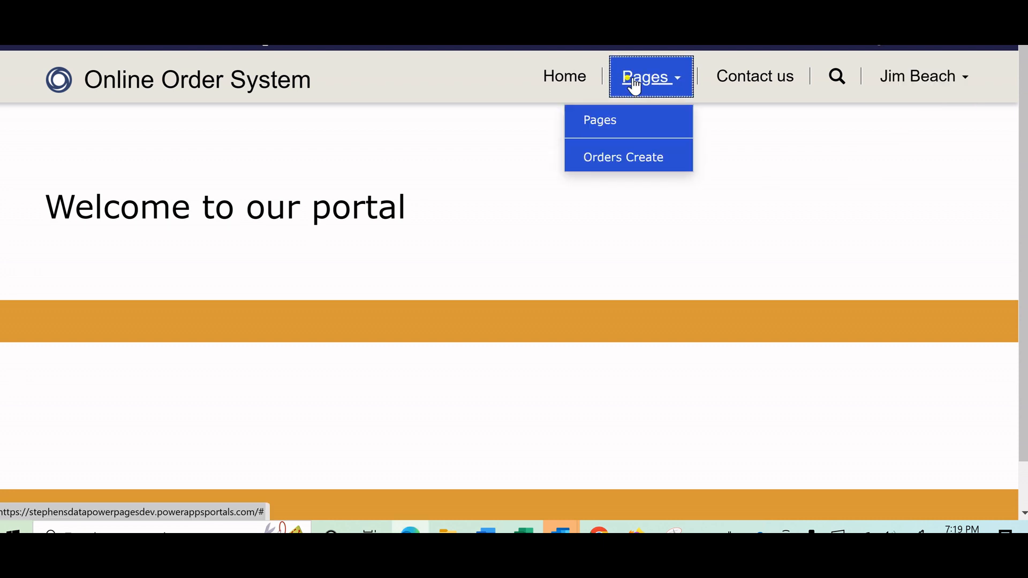
{"action": "left_click", "coordinate": [634, 158]}
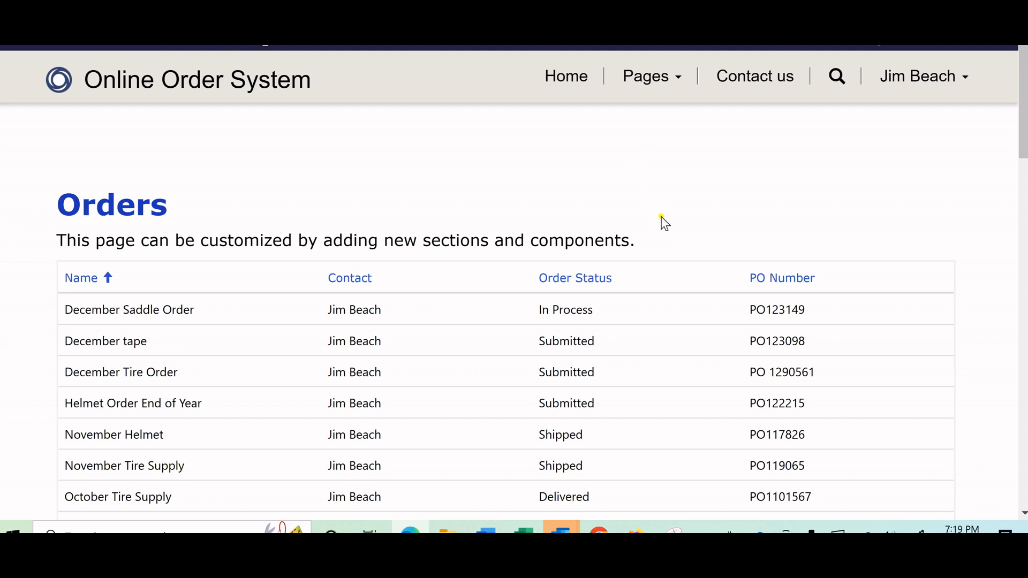
{"action": "scroll", "coordinate": [664, 222], "scroll_direction": "down", "scroll_amount": 3}
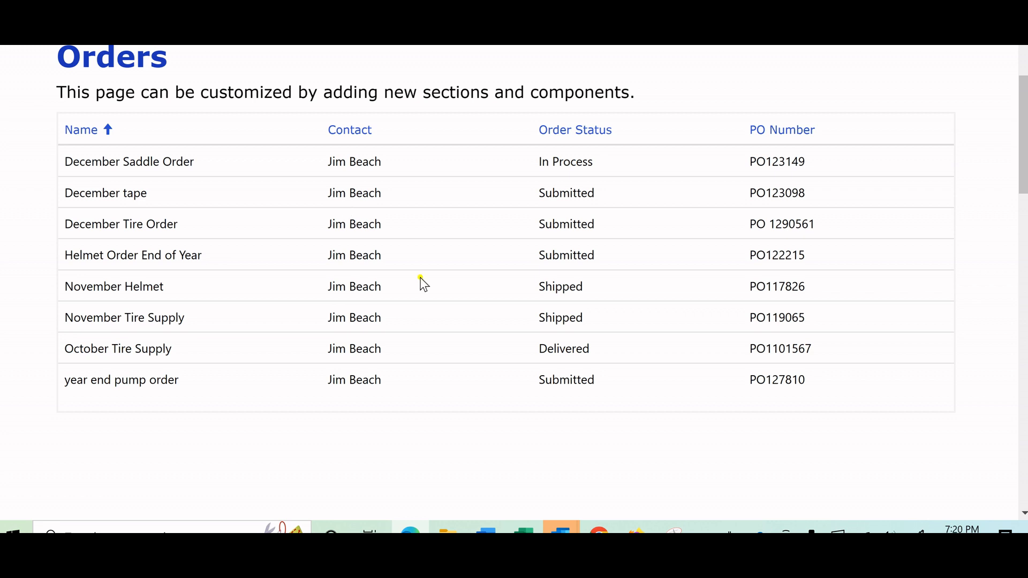
{"action": "scroll", "coordinate": [364, 342], "scroll_direction": "down", "scroll_amount": 1}
{"action": "scroll", "coordinate": [365, 338], "scroll_direction": "down", "scroll_amount": 5}
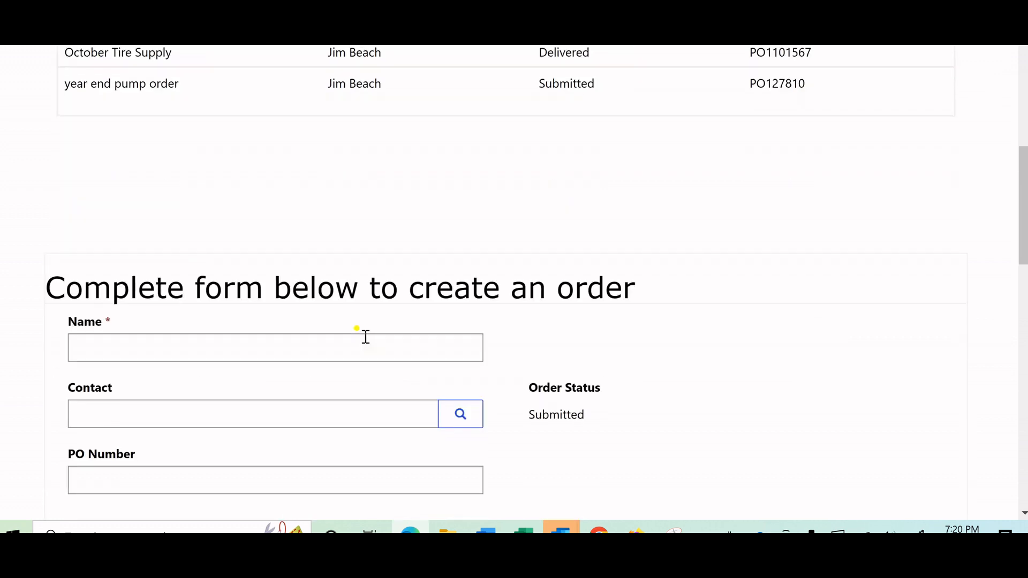
{"action": "scroll", "coordinate": [365, 337], "scroll_direction": "down", "scroll_amount": 3}
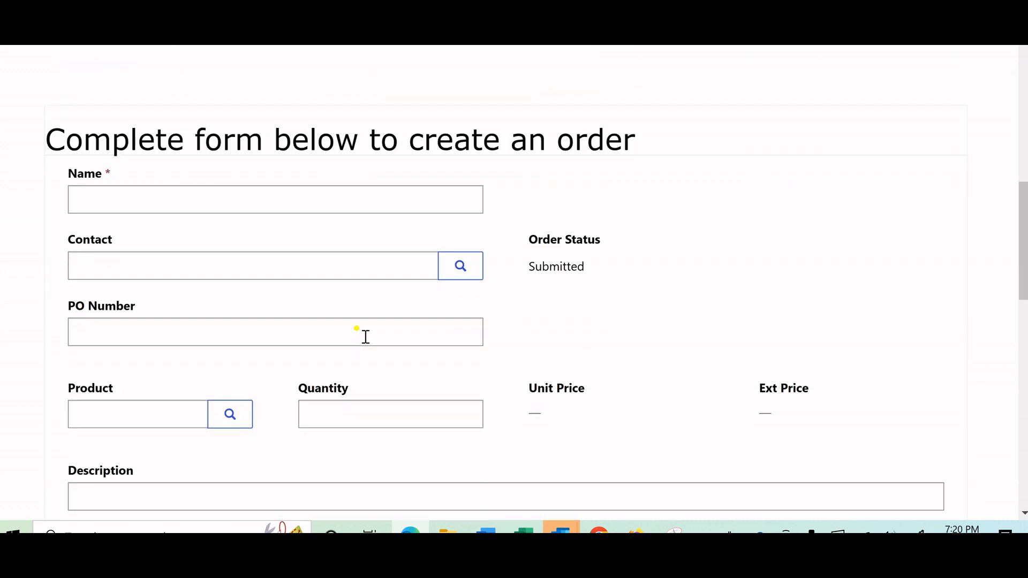
{"action": "scroll", "coordinate": [576, 286], "scroll_direction": "down", "scroll_amount": 2}
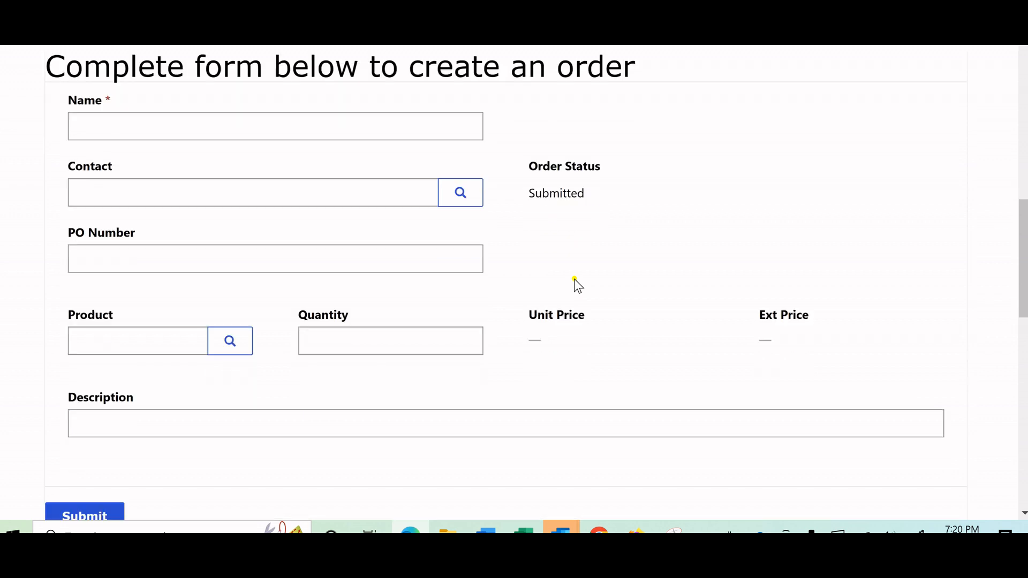
{"action": "scroll", "coordinate": [575, 284], "scroll_direction": "down", "scroll_amount": 6}
{"action": "scroll", "coordinate": [575, 280], "scroll_direction": "down", "scroll_amount": 6}
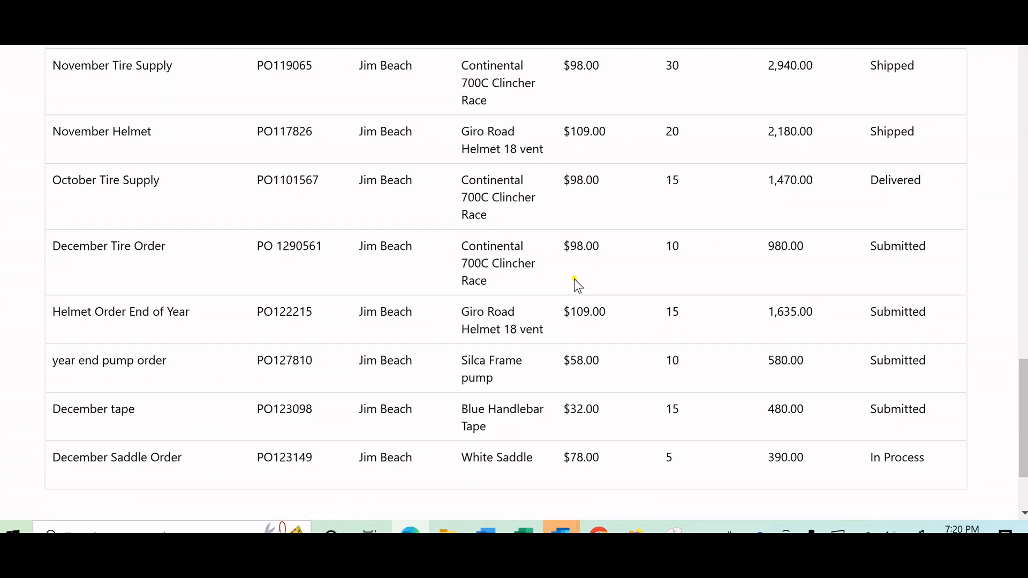
Sort the detailed orders table on the portal page by Order Status in ascending order.
{"action": "scroll", "coordinate": [576, 285], "scroll_direction": "up", "scroll_amount": 2}
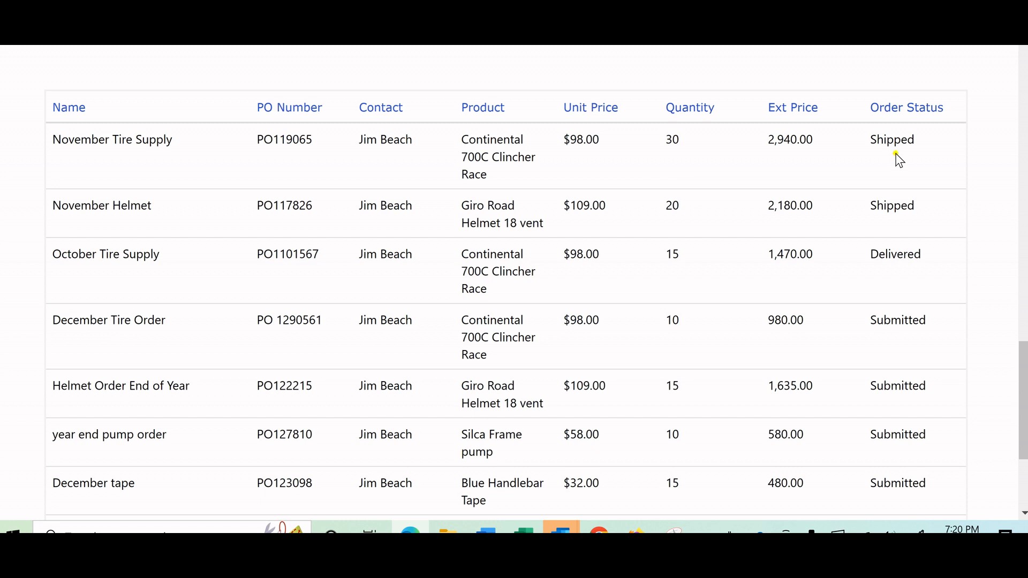
{"action": "left_click", "coordinate": [897, 111]}
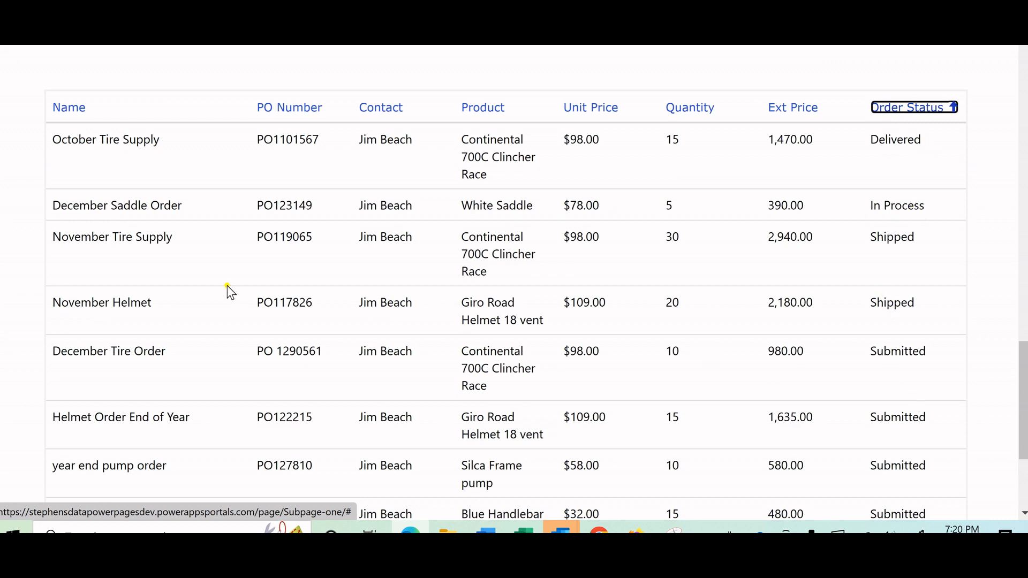
Enter Water Bottle as the order name in the portal's order creation form.
{"action": "scroll", "coordinate": [227, 285], "scroll_direction": "up", "scroll_amount": 4}
{"action": "scroll", "coordinate": [227, 285], "scroll_direction": "up", "scroll_amount": 7}
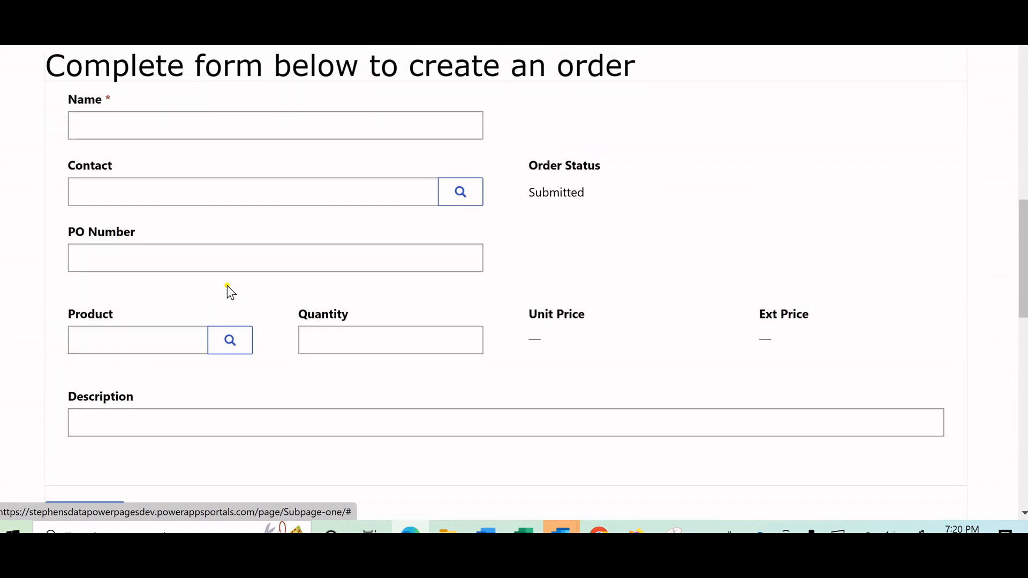
{"action": "scroll", "coordinate": [227, 285], "scroll_direction": "up", "scroll_amount": 1}
{"action": "scroll", "coordinate": [227, 284], "scroll_direction": "up", "scroll_amount": 1}
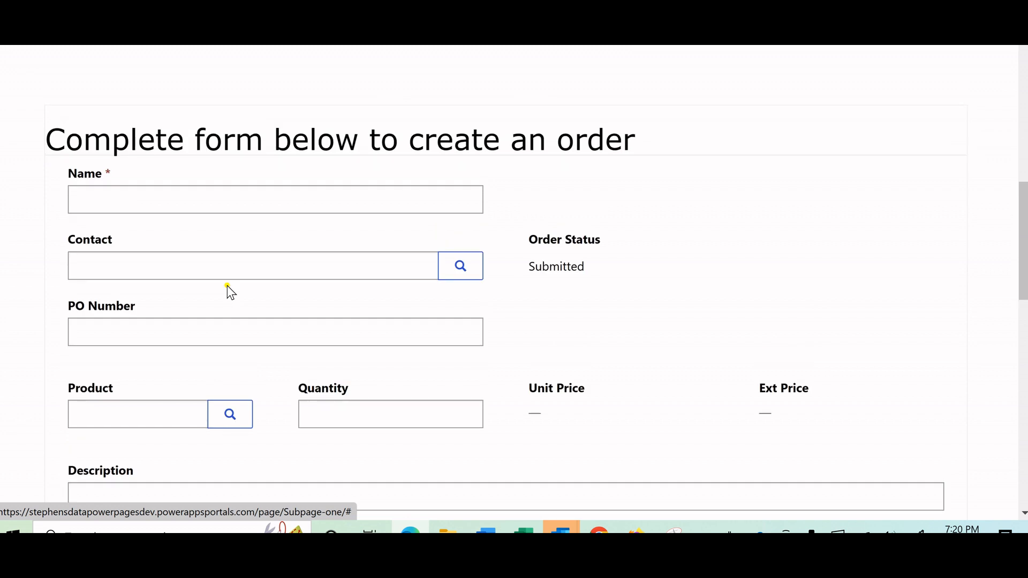
{"action": "left_click", "coordinate": [209, 202]}
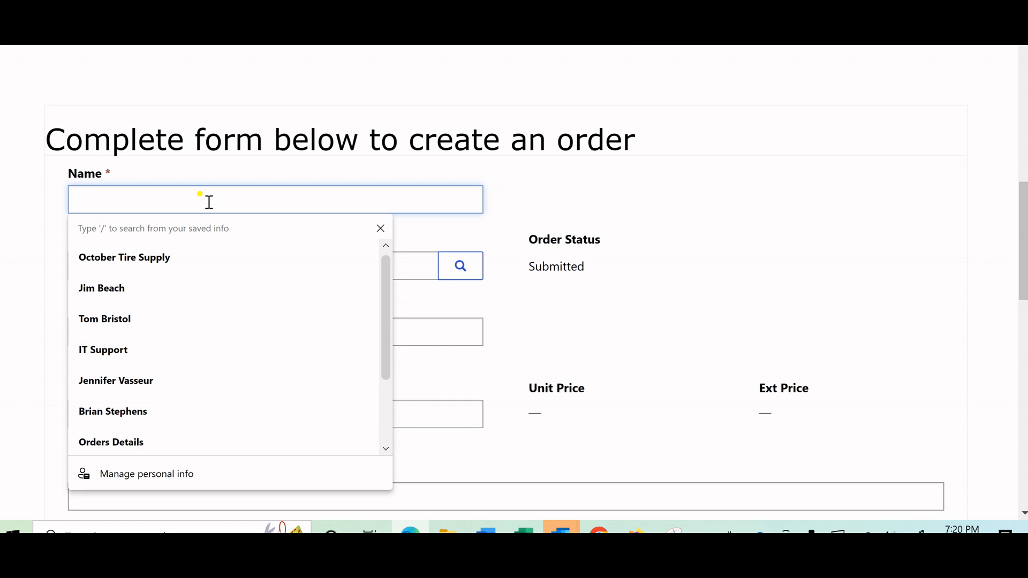
{"action": "type", "text": "Wa"}
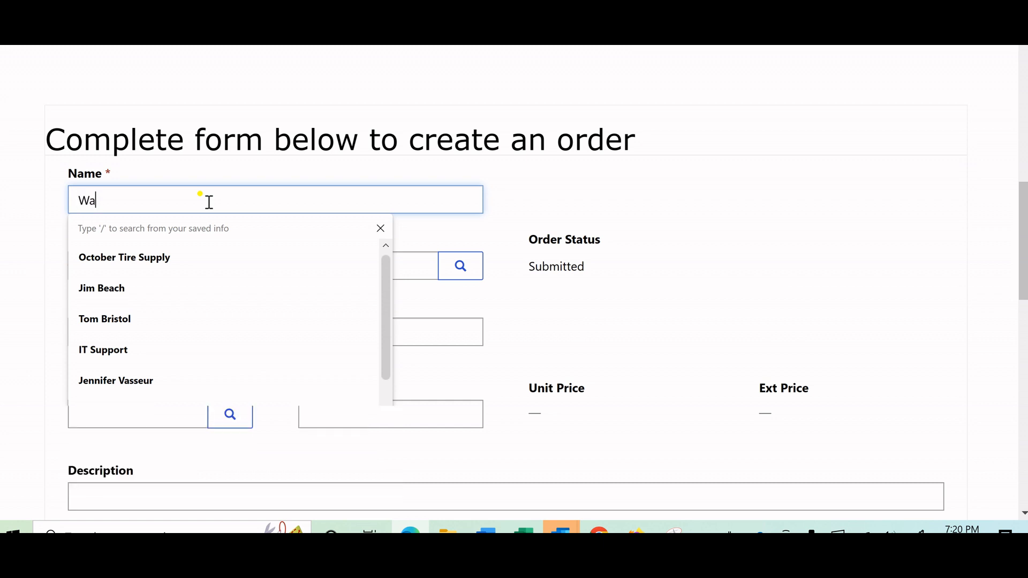
{"action": "type", "text": "ter B"}
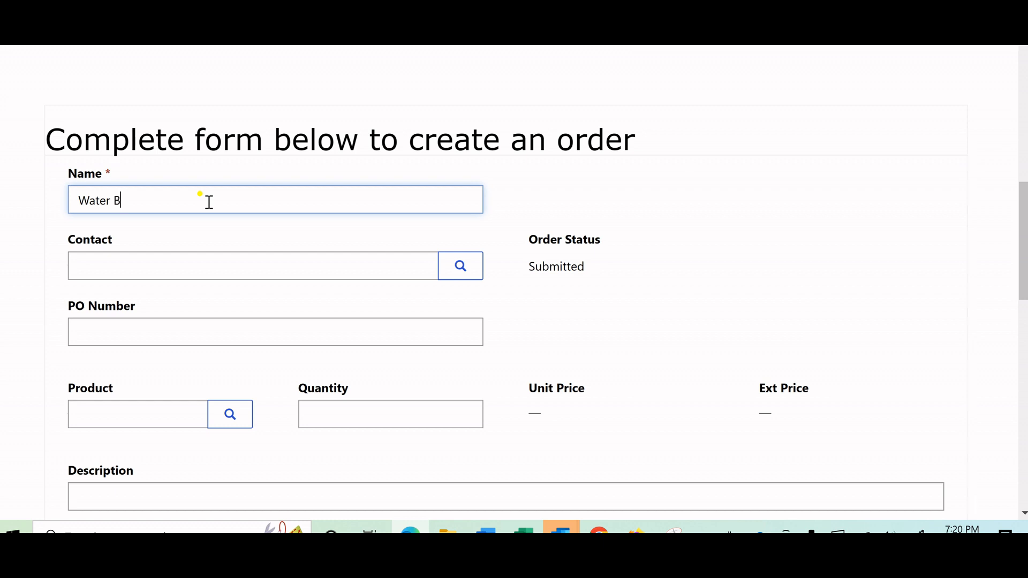
{"action": "type", "text": "ottle"}
Look up the customer's contact record from Fat Tire Jimmy and assign it as the order's contact.
{"action": "left_click", "coordinate": [293, 268]}
{"action": "left_click", "coordinate": [464, 268]}
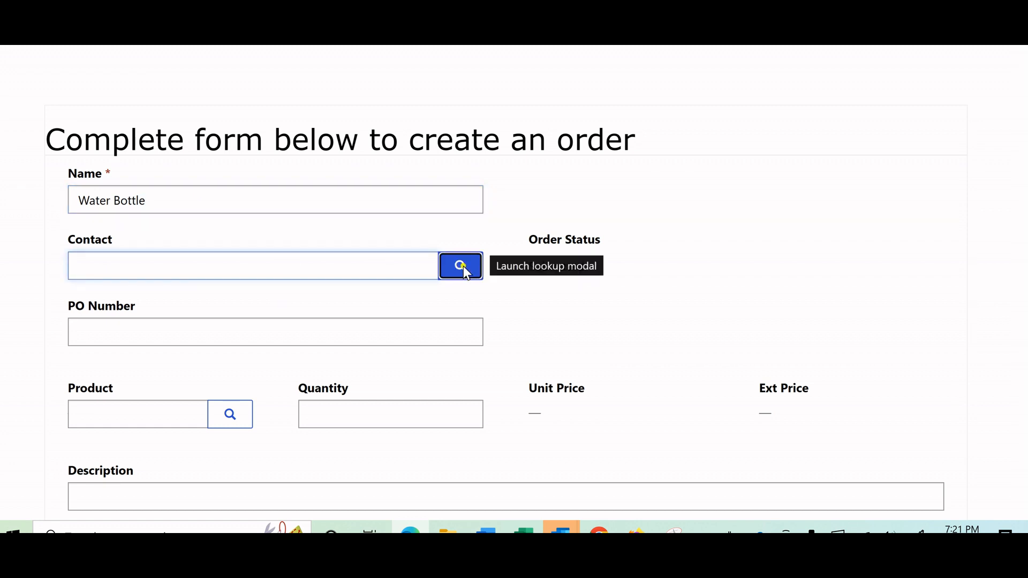
{"action": "left_click", "coordinate": [170, 234]}
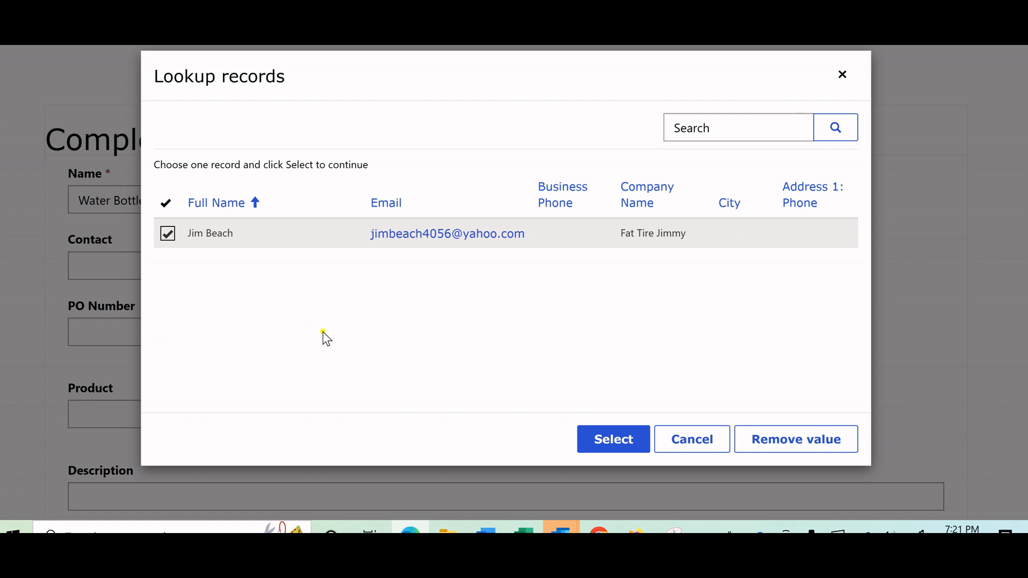
{"action": "left_click", "coordinate": [598, 445]}
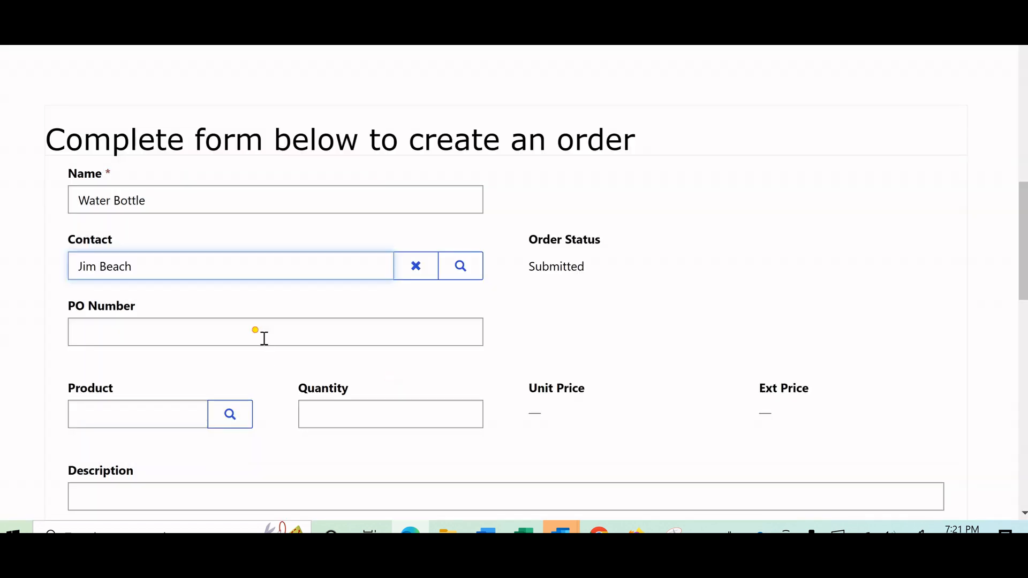
Fill in the purchase order number for the Water Bottle order.
{"action": "left_click", "coordinate": [264, 338]}
{"action": "type", "text": "PO"}
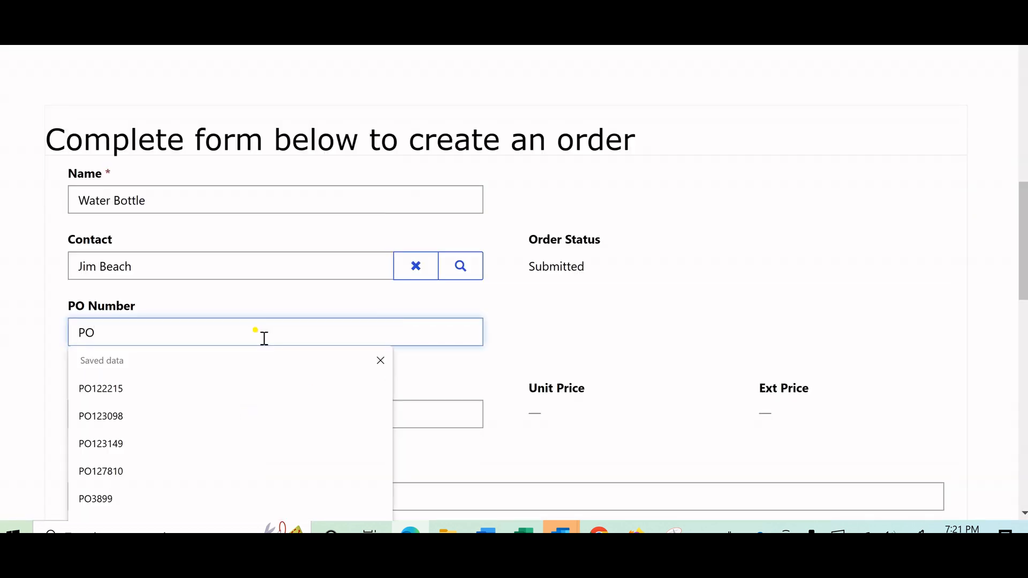
{"action": "type", "text": "127815"}
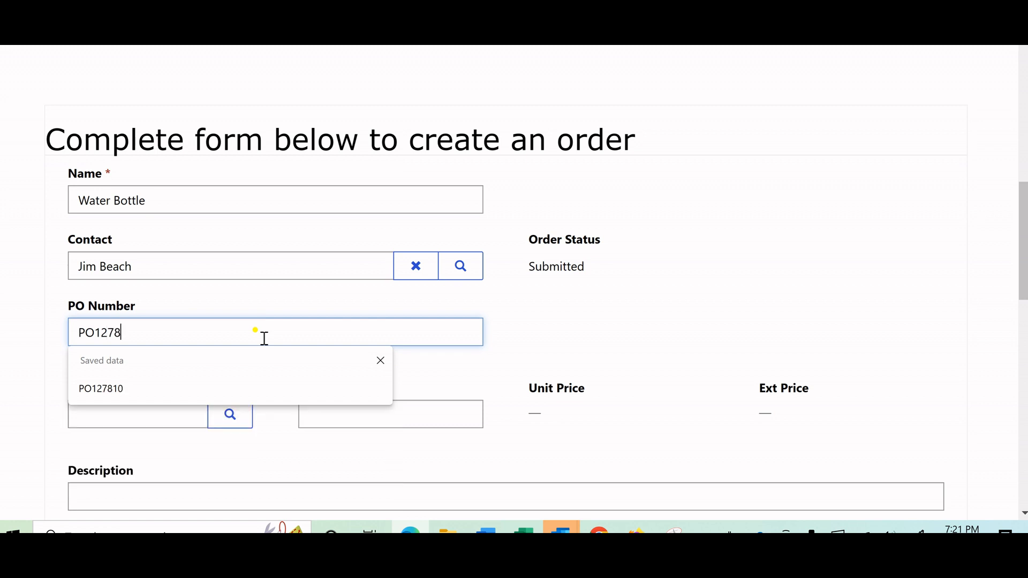
{"action": "left_click", "coordinate": [621, 333]}
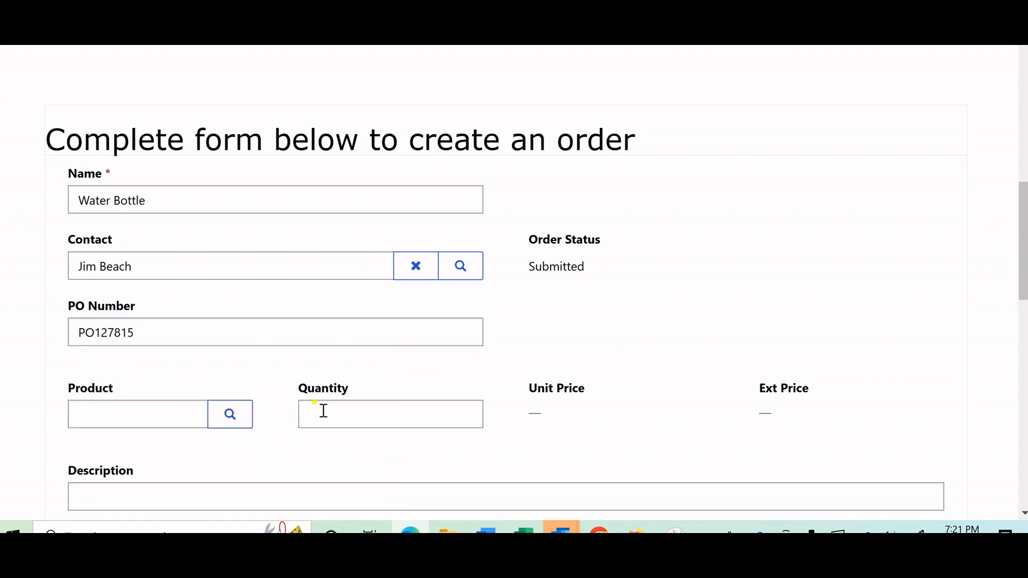
Choose Standard Water Bottle (5 pack) as the product and set the order quantity to 15.
{"action": "left_click", "coordinate": [221, 423]}
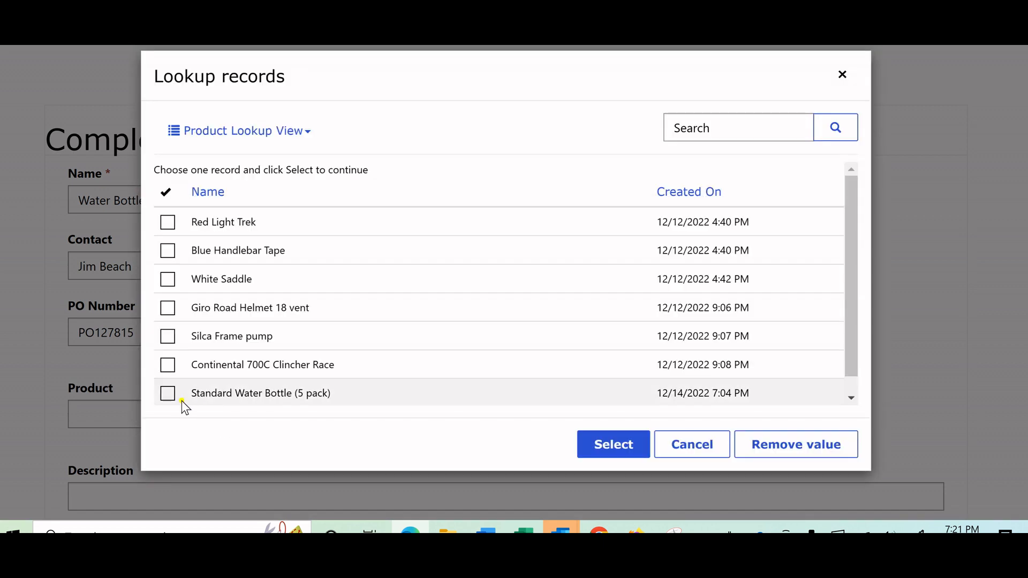
{"action": "left_click", "coordinate": [207, 404]}
{"action": "left_click", "coordinate": [601, 448]}
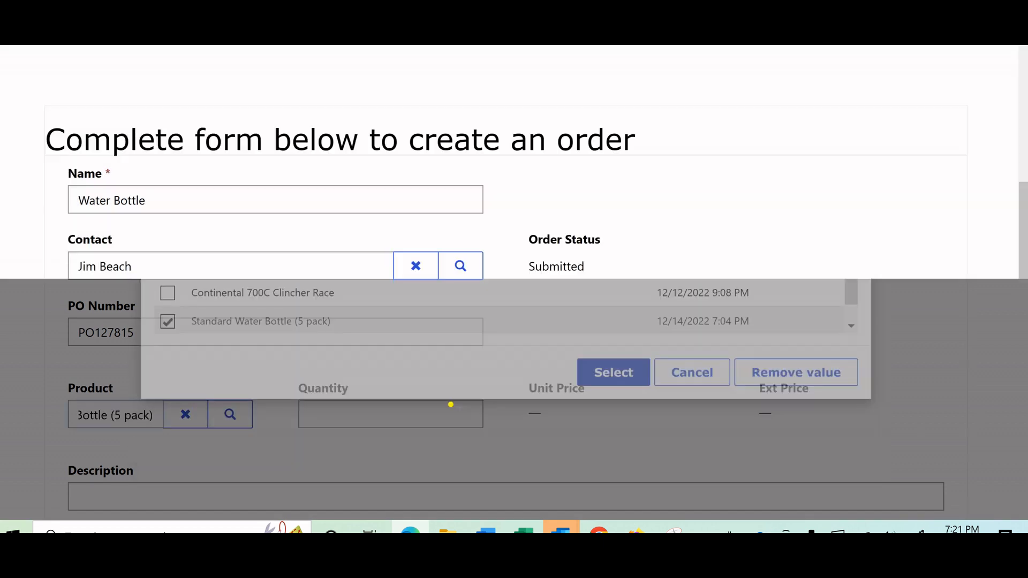
{"action": "left_click", "coordinate": [395, 416]}
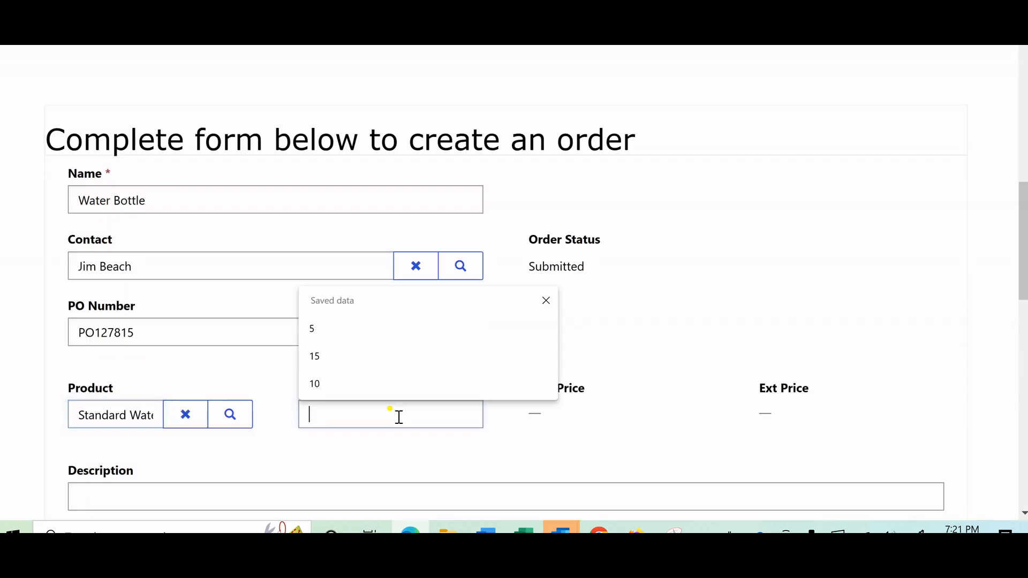
{"action": "type", "text": "15"}
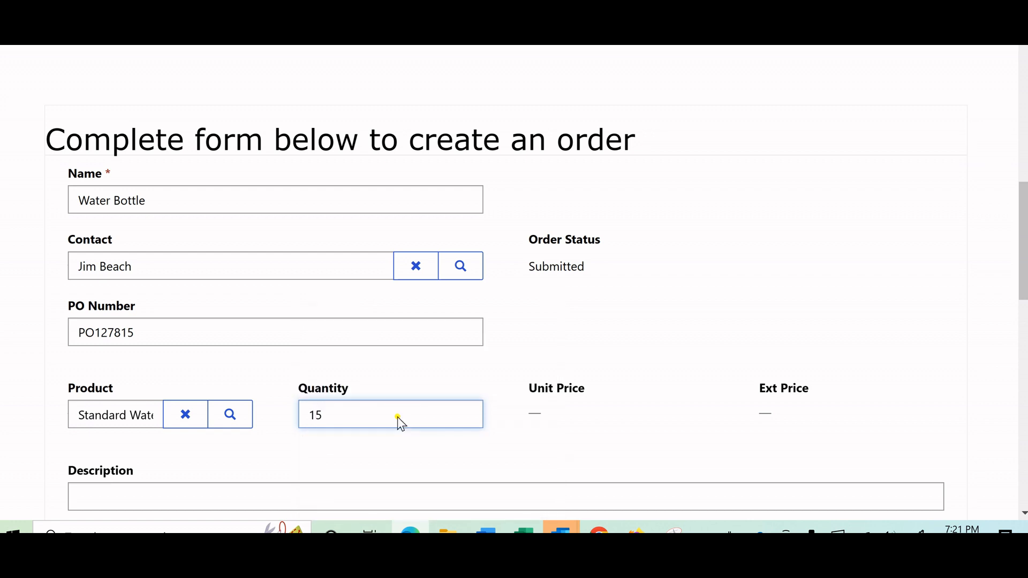
Submit the completed Water Bottle order with the description left blank.
{"action": "scroll", "coordinate": [635, 353], "scroll_direction": "down", "scroll_amount": 2}
{"action": "scroll", "coordinate": [635, 352], "scroll_direction": "down", "scroll_amount": 1}
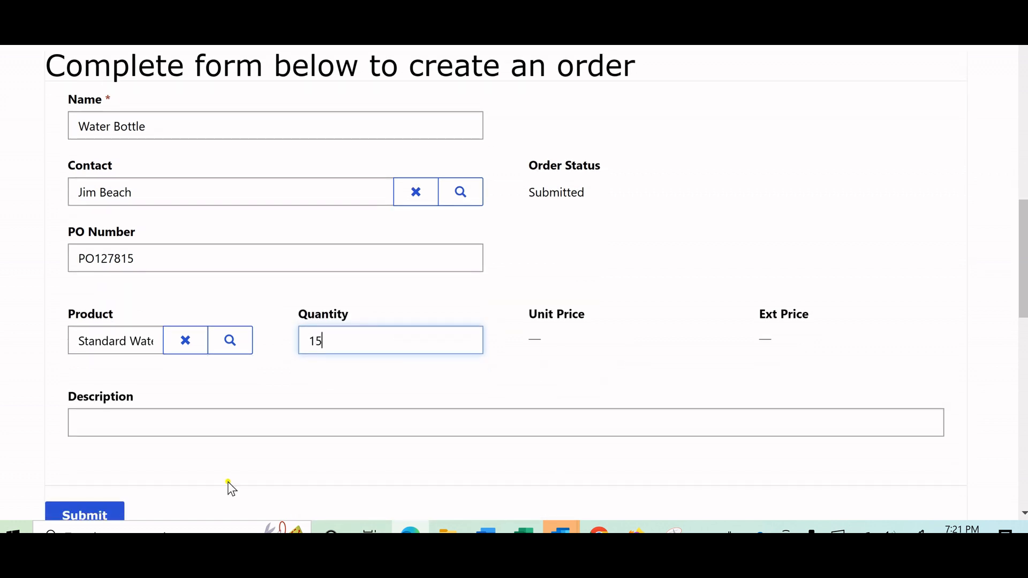
{"action": "scroll", "coordinate": [159, 488], "scroll_direction": "down", "scroll_amount": 2}
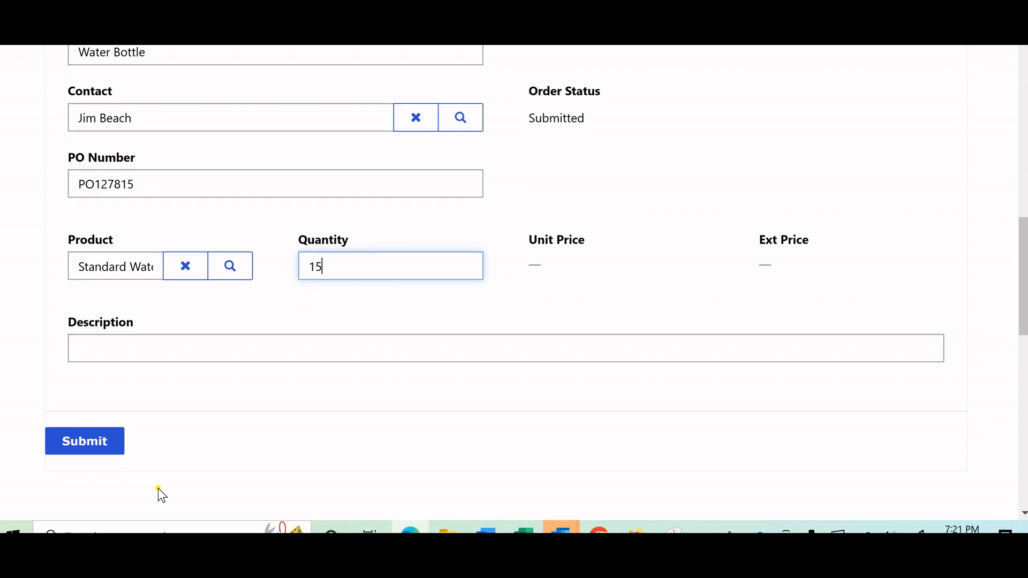
{"action": "left_click", "coordinate": [105, 441]}
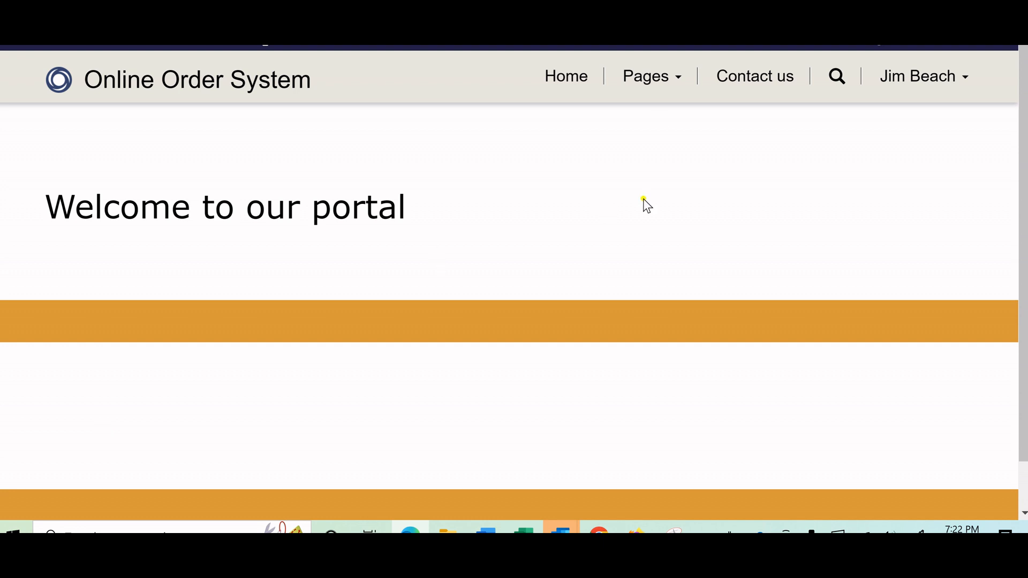
Reopen the Orders Create page and check the Water Bottle order in the orders list and the detailed table, including its prices and status.
{"action": "left_click", "coordinate": [666, 85]}
{"action": "left_click", "coordinate": [654, 155]}
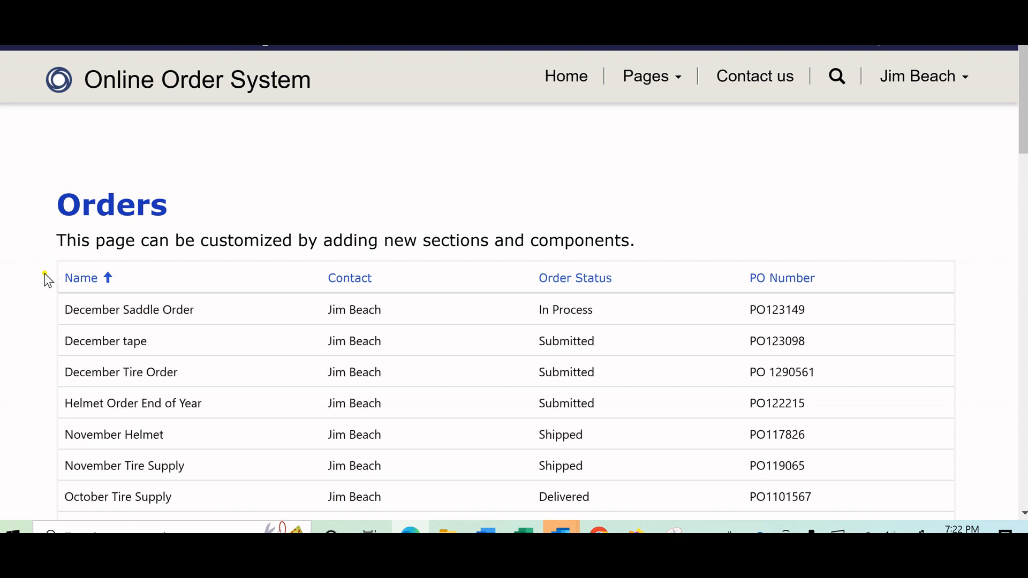
{"action": "scroll", "coordinate": [47, 279], "scroll_direction": "down", "scroll_amount": 3}
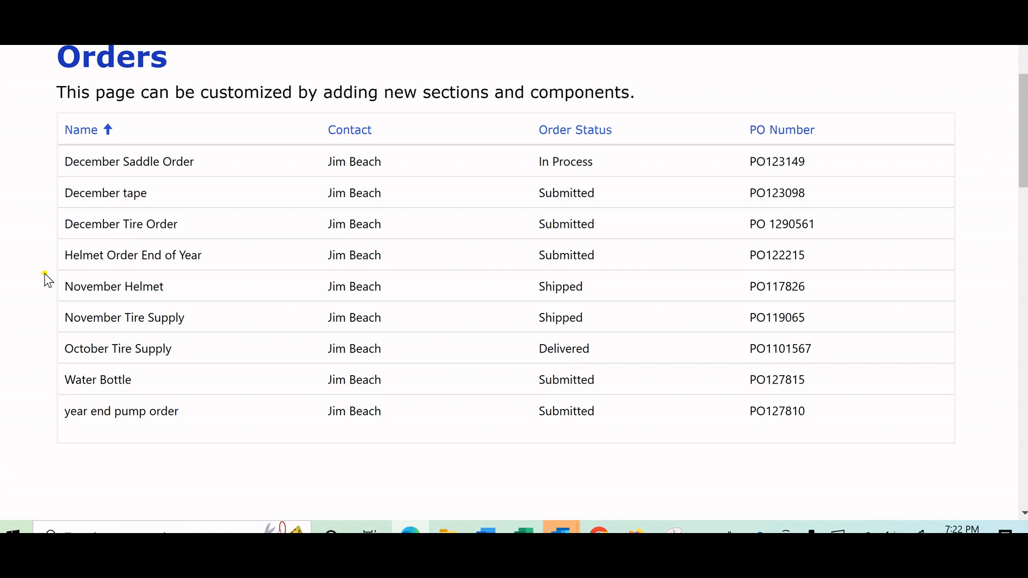
{"action": "scroll", "coordinate": [47, 279], "scroll_direction": "down", "scroll_amount": 3}
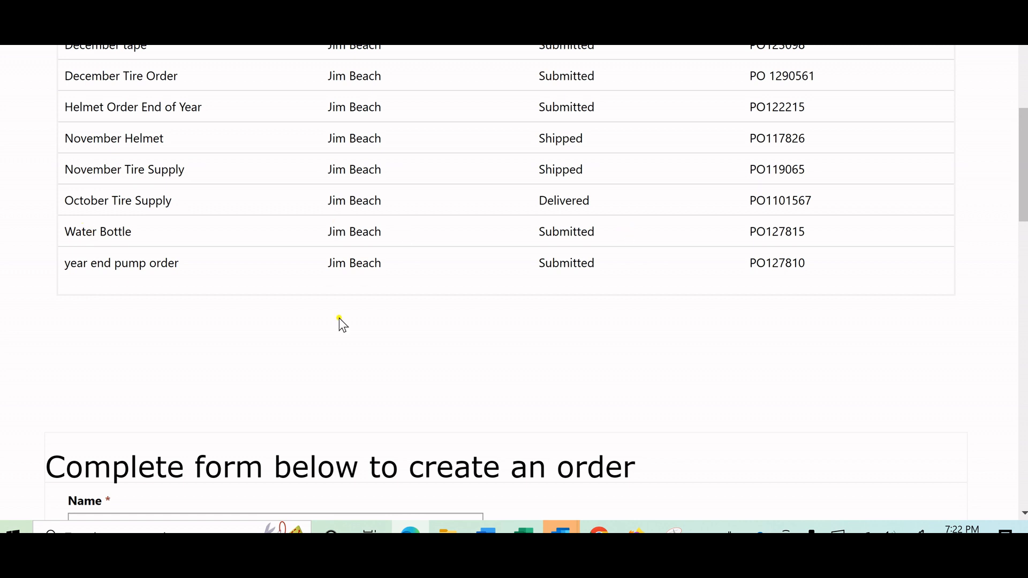
{"action": "scroll", "coordinate": [287, 321], "scroll_direction": "down", "scroll_amount": 10}
{"action": "scroll", "coordinate": [287, 320], "scroll_direction": "down", "scroll_amount": 10}
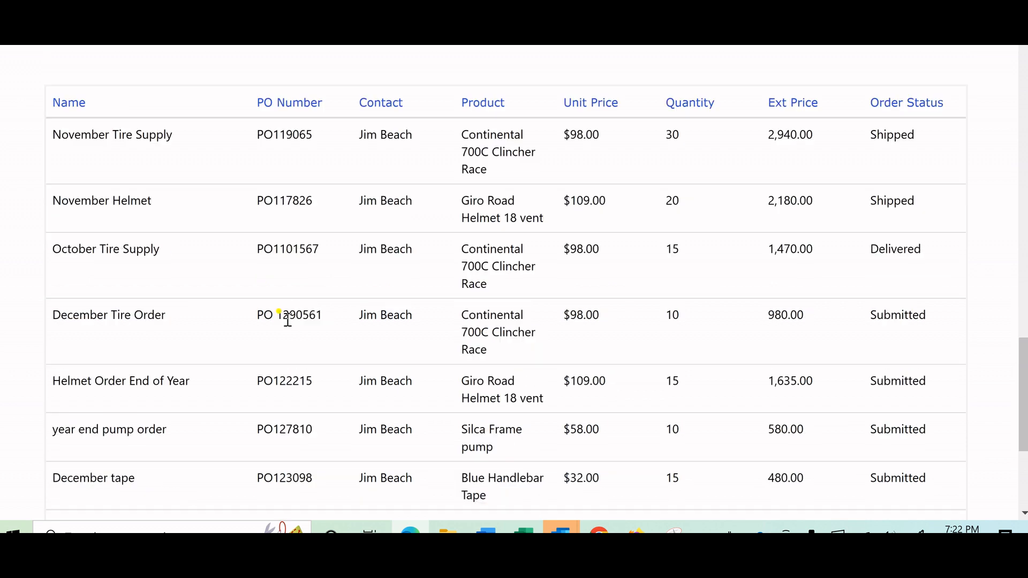
{"action": "scroll", "coordinate": [288, 320], "scroll_direction": "down", "scroll_amount": 4}
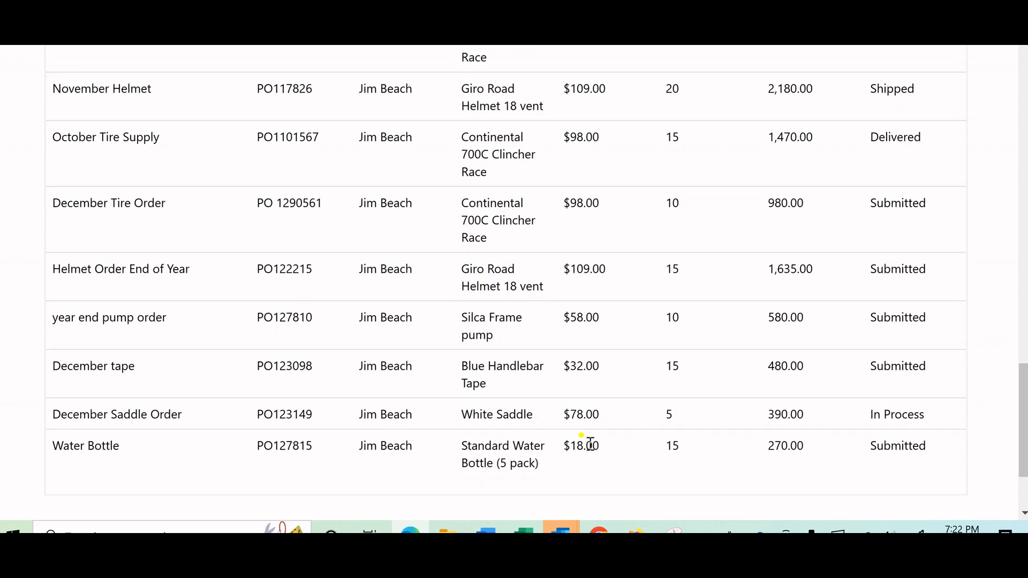
{"action": "scroll", "coordinate": [589, 444], "scroll_direction": "up", "scroll_amount": 4}
{"action": "scroll", "coordinate": [590, 445], "scroll_direction": "up", "scroll_amount": 15}
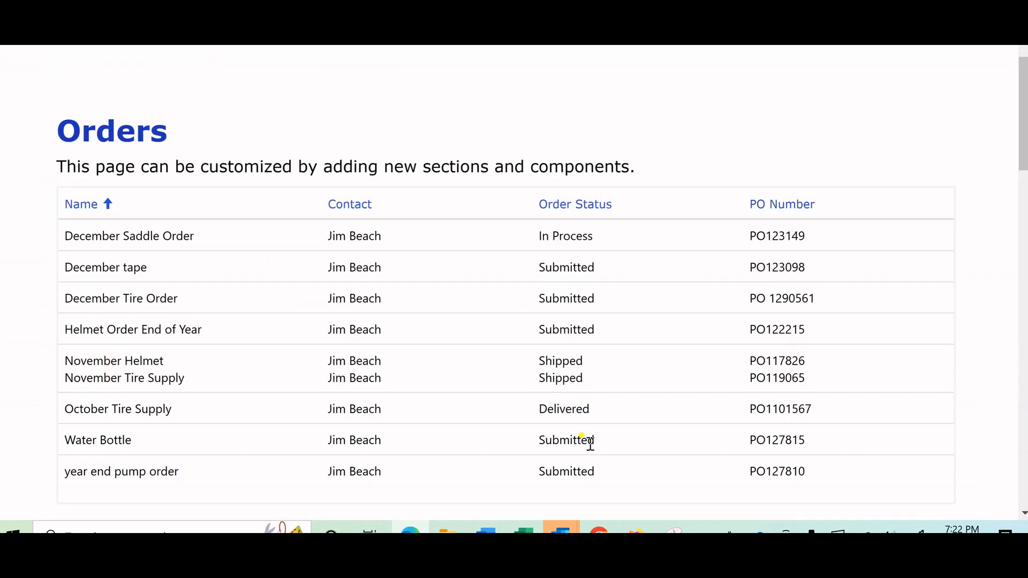
{"action": "scroll", "coordinate": [590, 445], "scroll_direction": "up", "scroll_amount": 2}
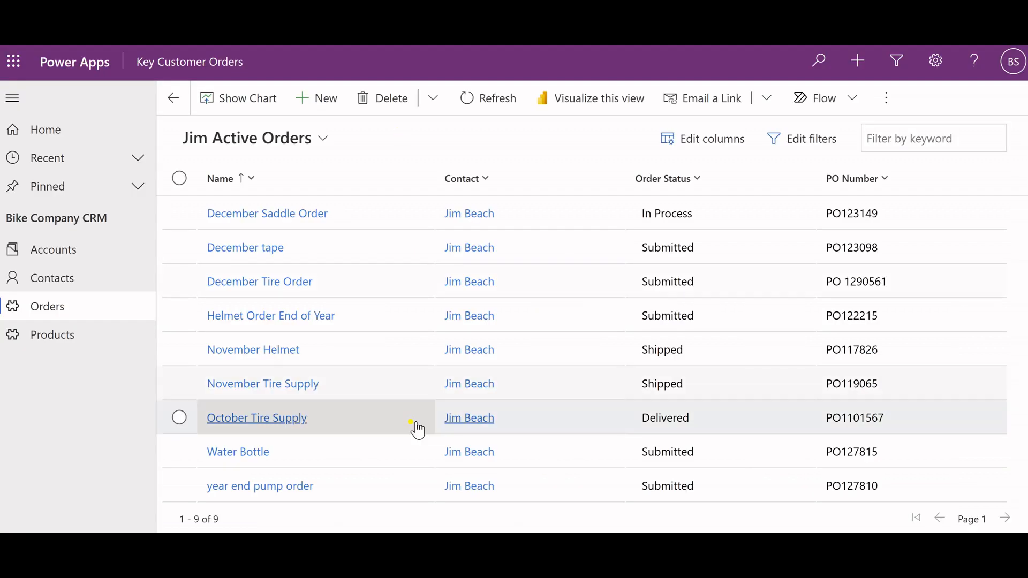
Open the Water Bottle order, review its details, set its order status to In Process, and save and close it.
{"action": "left_click", "coordinate": [257, 451]}
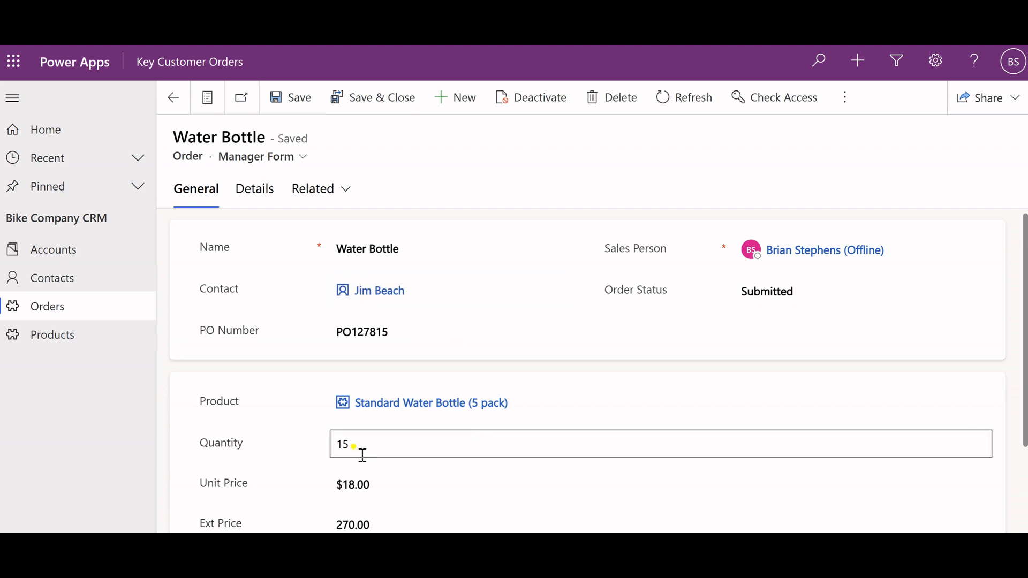
{"action": "scroll", "coordinate": [458, 480], "scroll_direction": "down", "scroll_amount": 2}
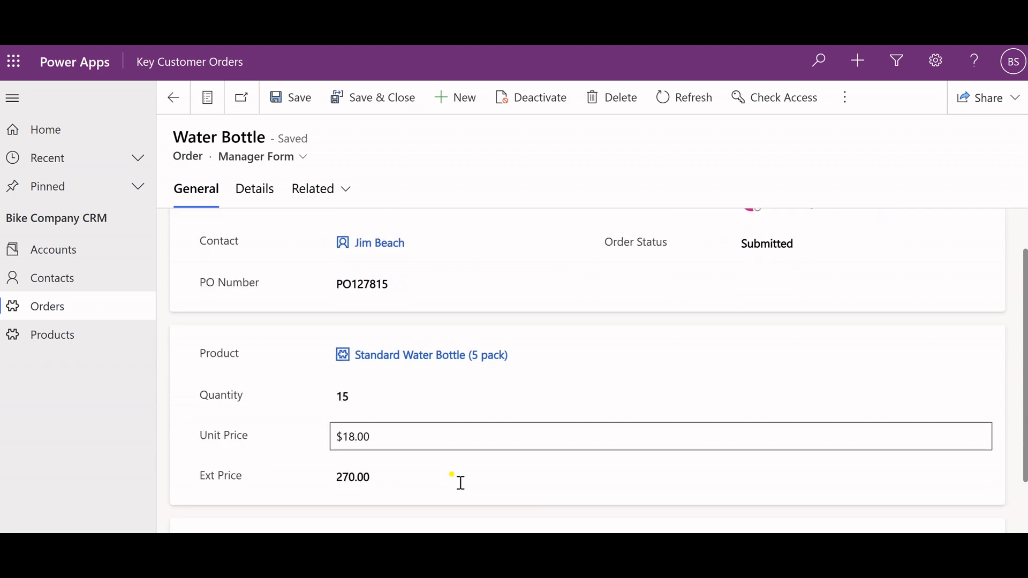
{"action": "scroll", "coordinate": [650, 391], "scroll_direction": "up", "scroll_amount": 2}
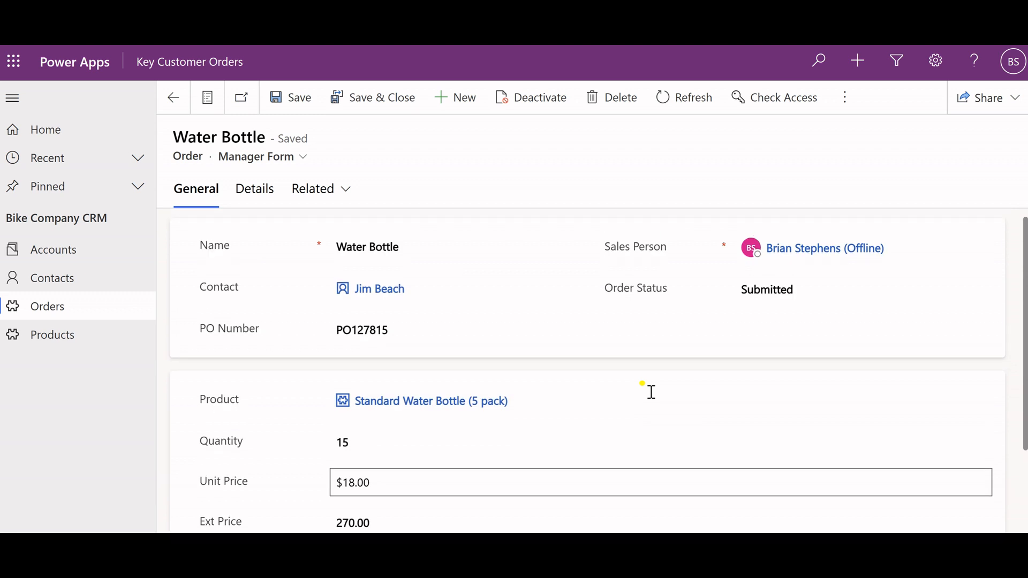
{"action": "left_click", "coordinate": [753, 296]}
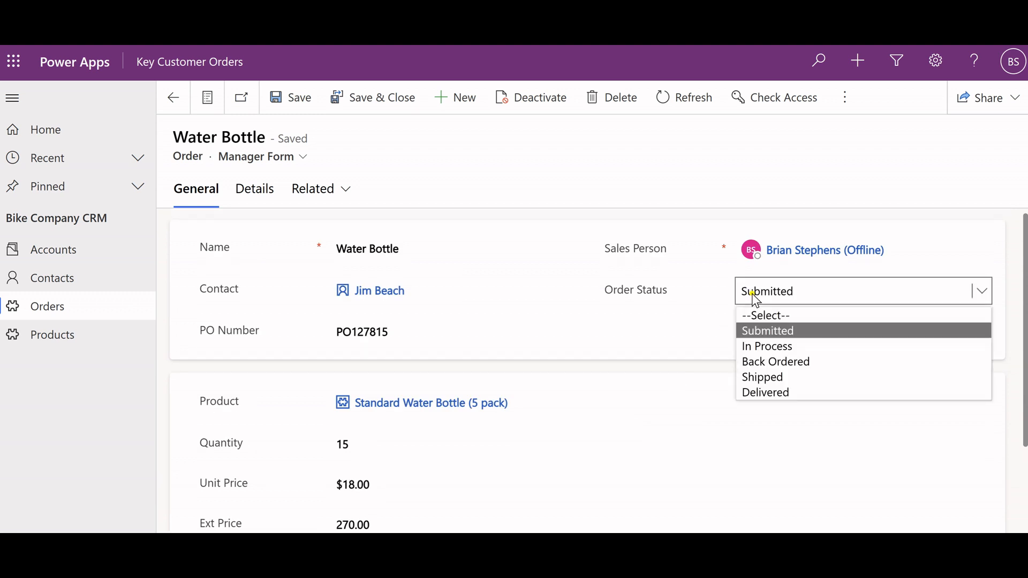
{"action": "left_click", "coordinate": [776, 348]}
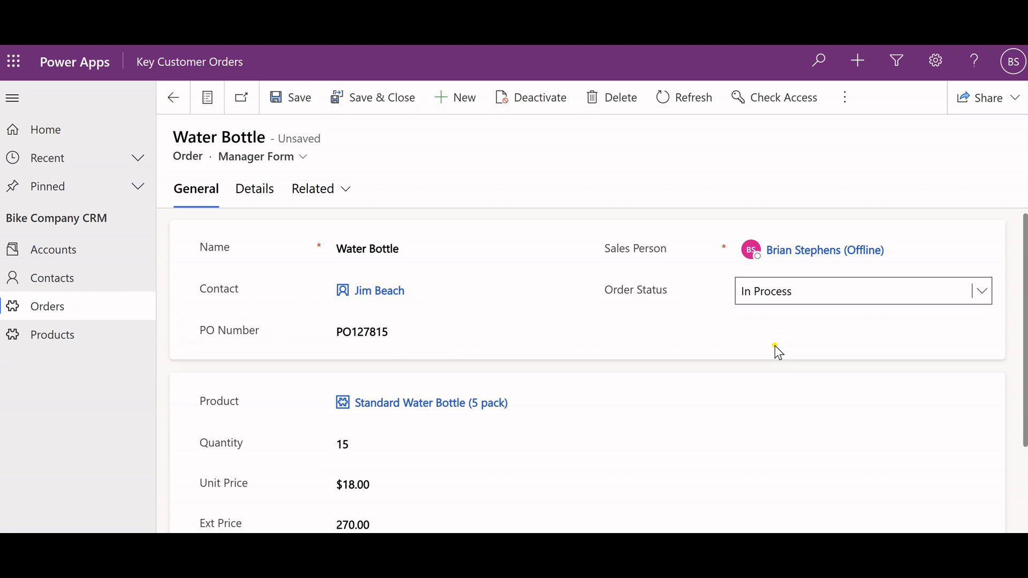
{"action": "left_click", "coordinate": [351, 102]}
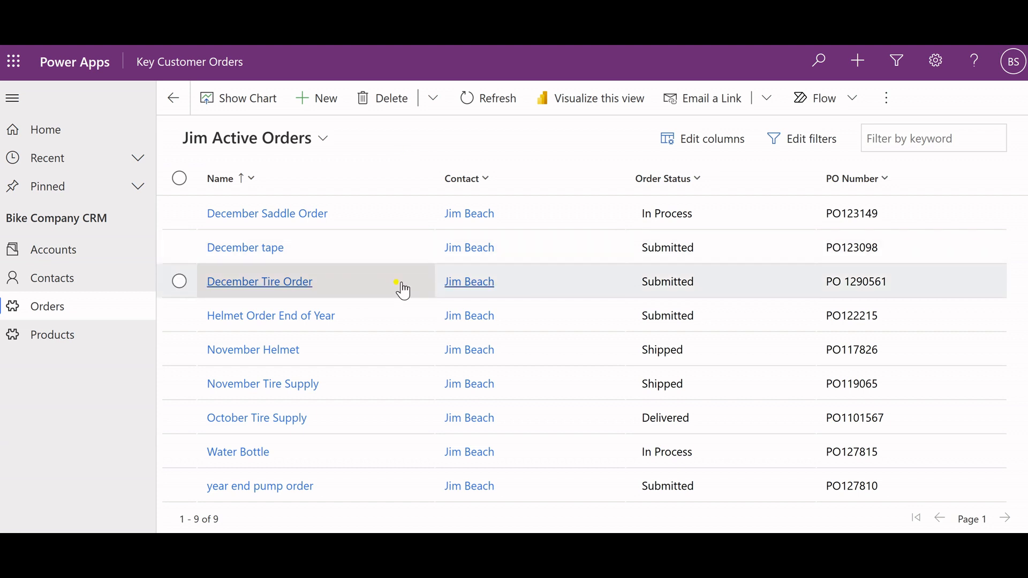
Open the December Saddle Order, set its order status to Shipped, and save and close it.
{"action": "left_click", "coordinate": [304, 213]}
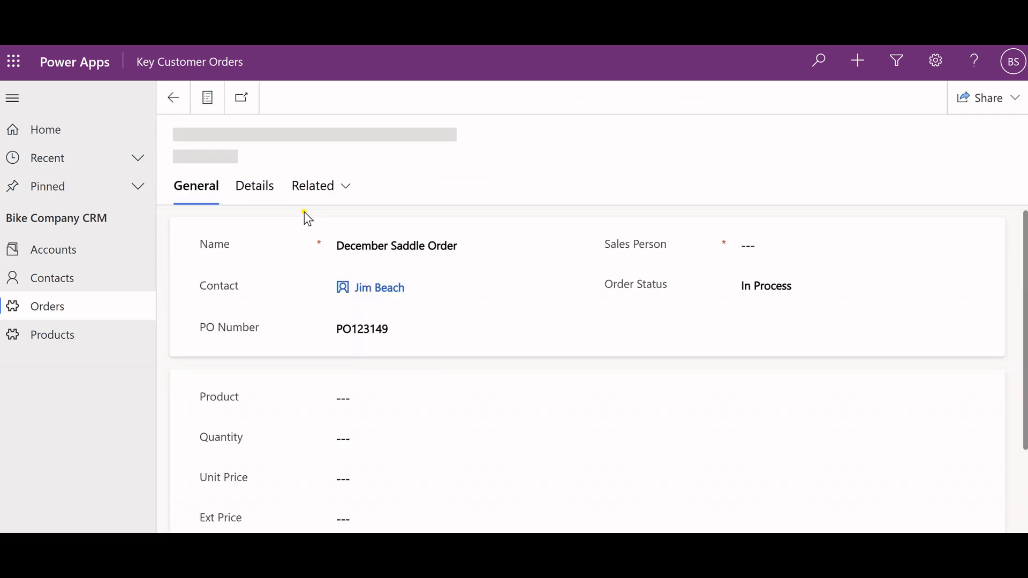
{"action": "left_click", "coordinate": [735, 294]}
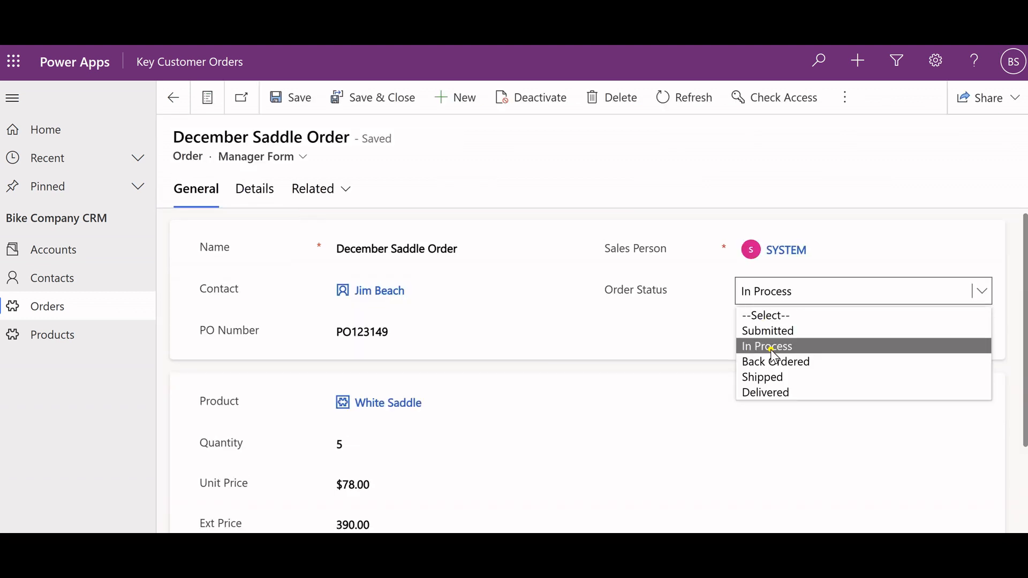
{"action": "left_click", "coordinate": [773, 377]}
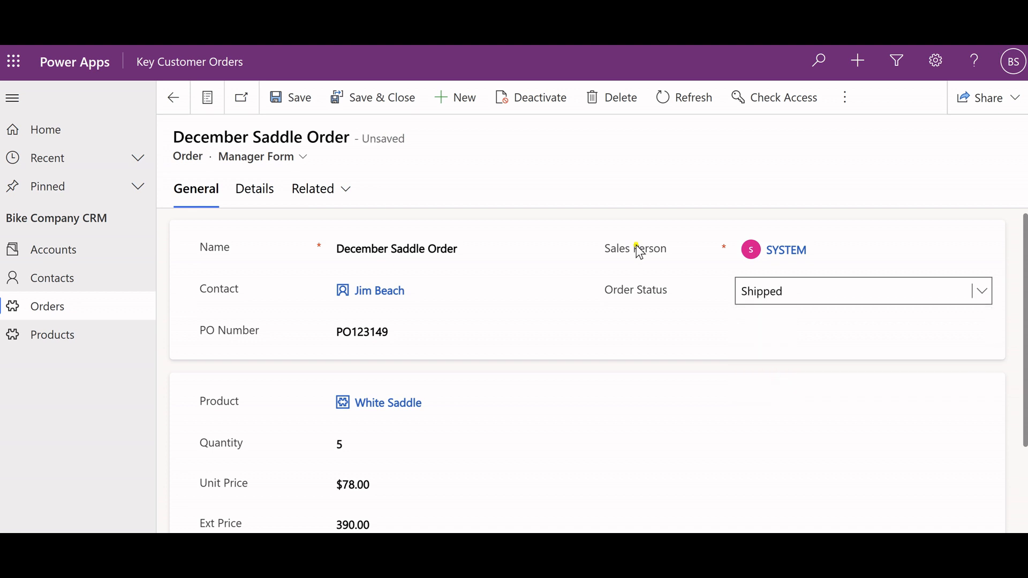
{"action": "left_click", "coordinate": [374, 103]}
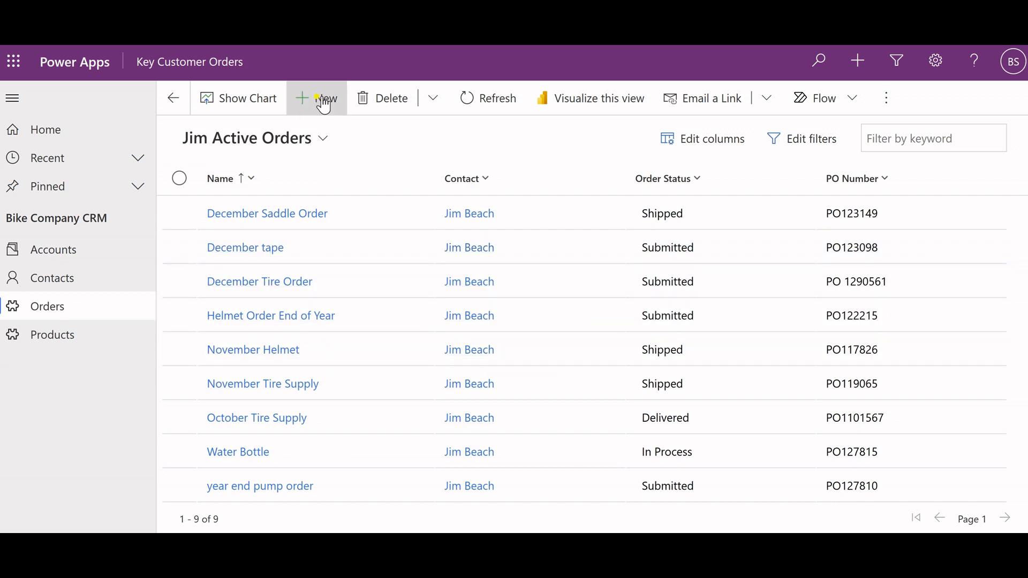
Switch to the Online Order System portal, reload Orders Create from the home page, and check the Water Bottle and December Saddle Order statuses in both tables.
{"action": "left_click", "coordinate": [86, 138]}
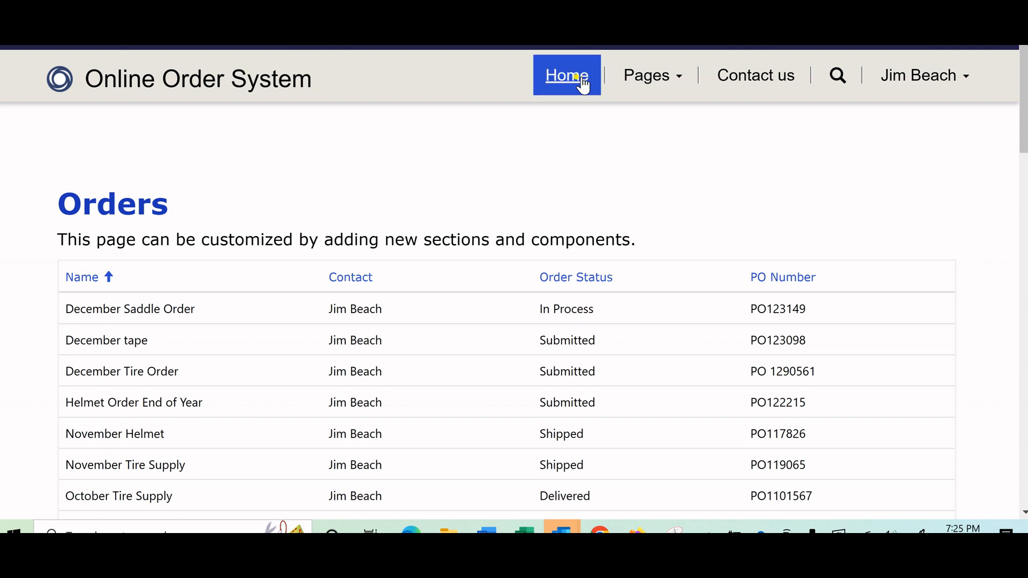
{"action": "left_click", "coordinate": [583, 81]}
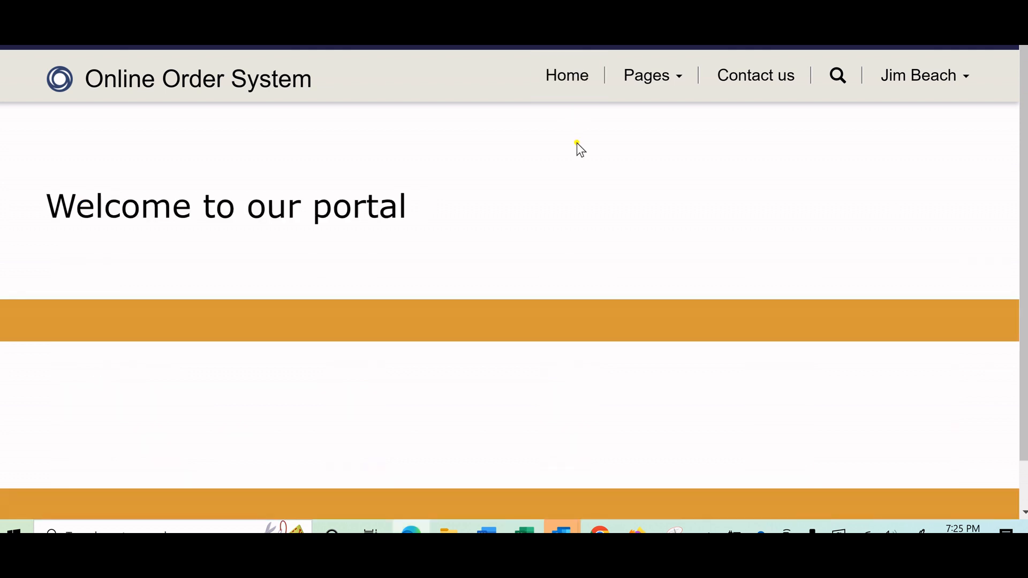
{"action": "left_click", "coordinate": [676, 79]}
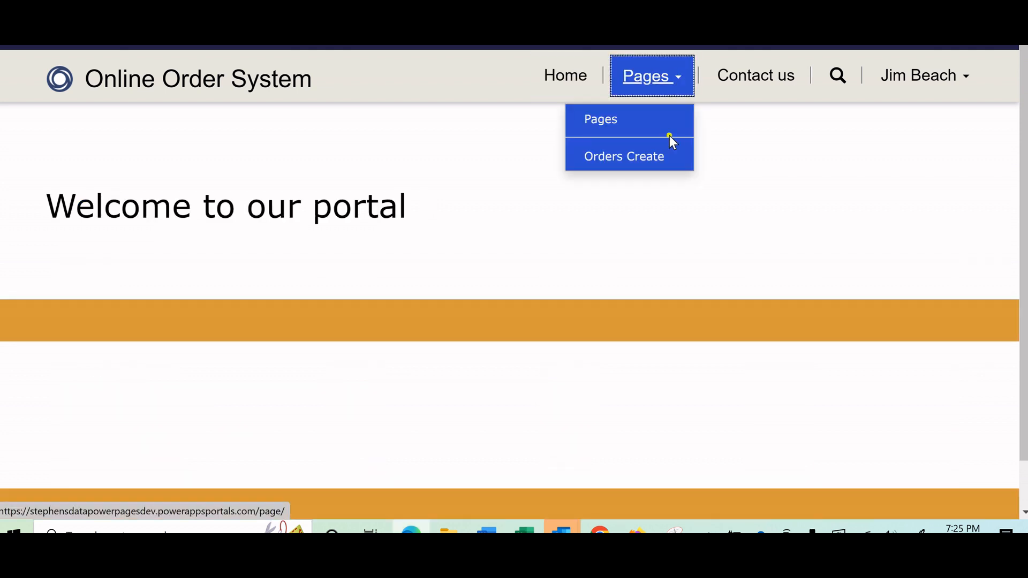
{"action": "left_click", "coordinate": [653, 158]}
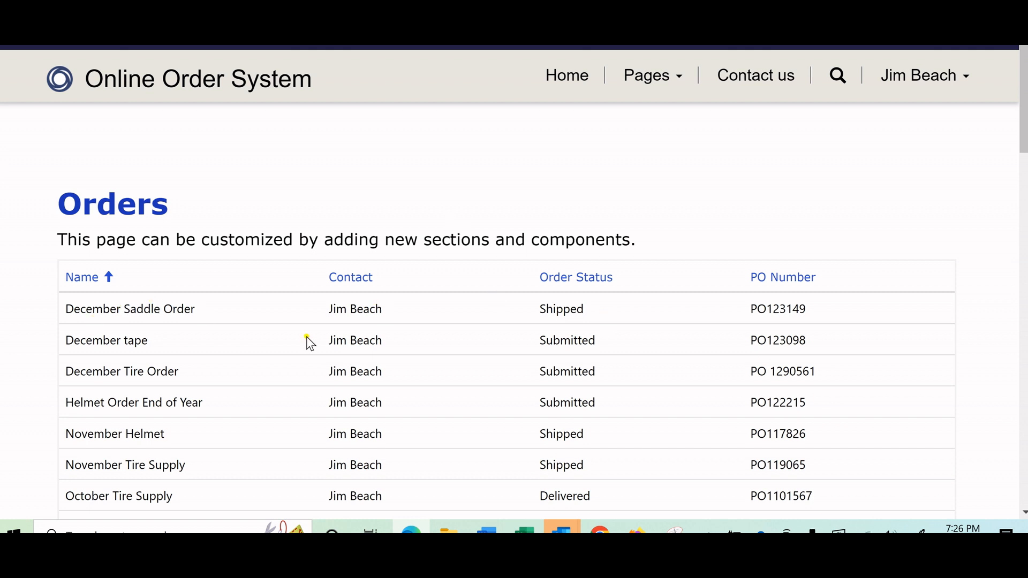
{"action": "scroll", "coordinate": [308, 341], "scroll_direction": "down", "scroll_amount": 4}
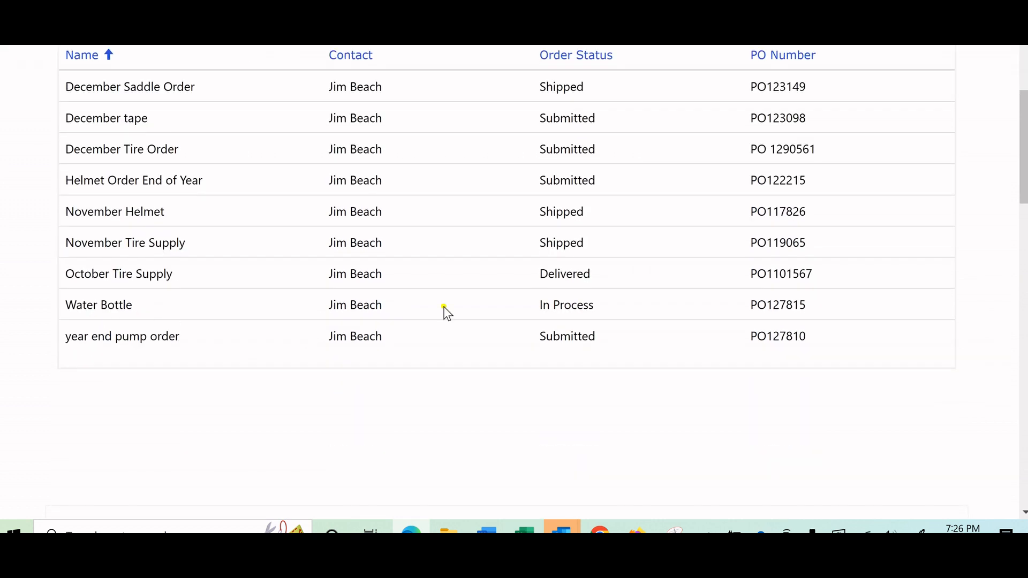
{"action": "scroll", "coordinate": [590, 313], "scroll_direction": "down", "scroll_amount": 6}
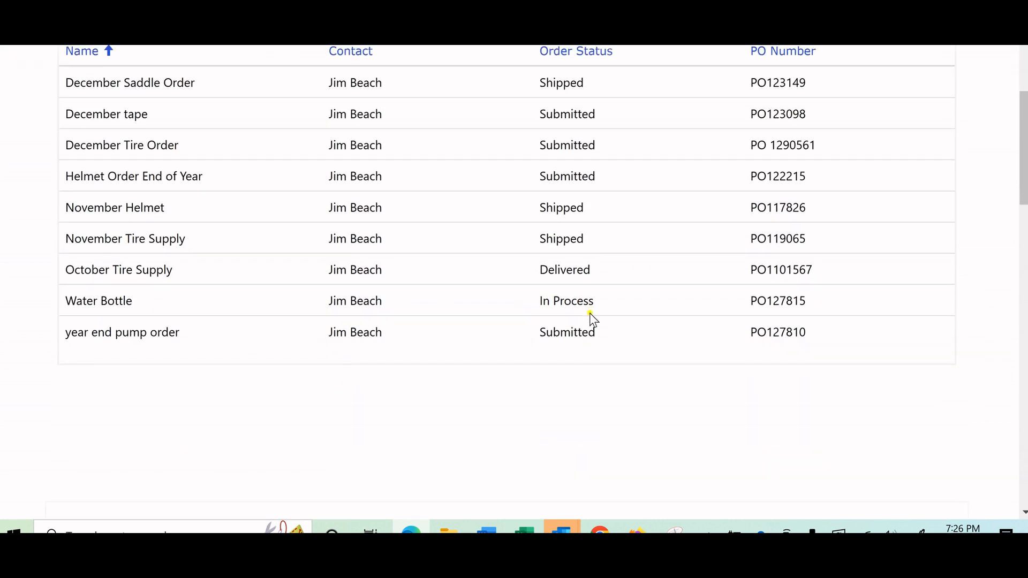
{"action": "scroll", "coordinate": [591, 314], "scroll_direction": "down", "scroll_amount": 10}
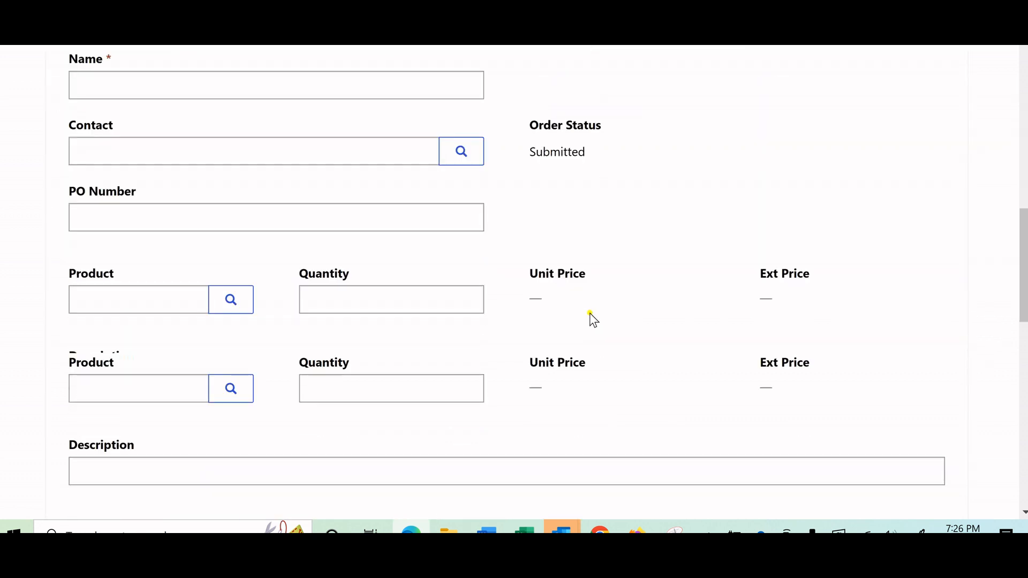
{"action": "scroll", "coordinate": [591, 320], "scroll_direction": "down", "scroll_amount": 8}
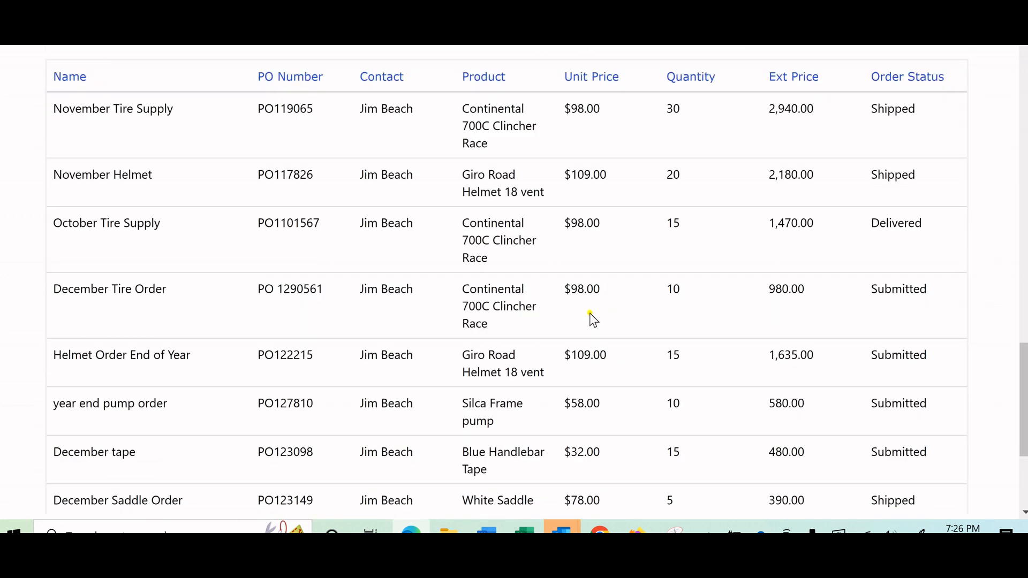
{"action": "scroll", "coordinate": [591, 313], "scroll_direction": "up", "scroll_amount": 3}
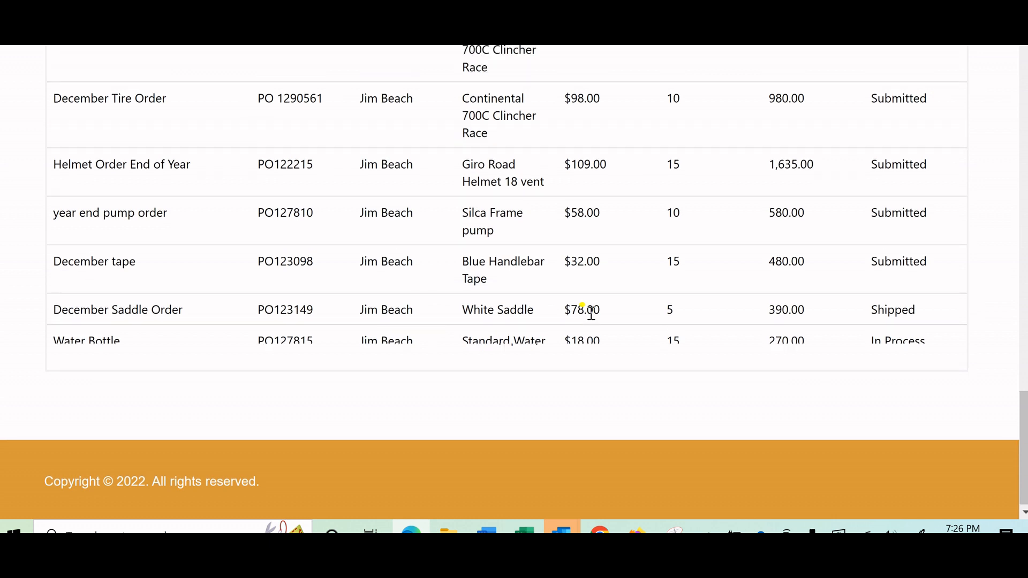
{"action": "scroll", "coordinate": [590, 313], "scroll_direction": "up", "scroll_amount": 15}
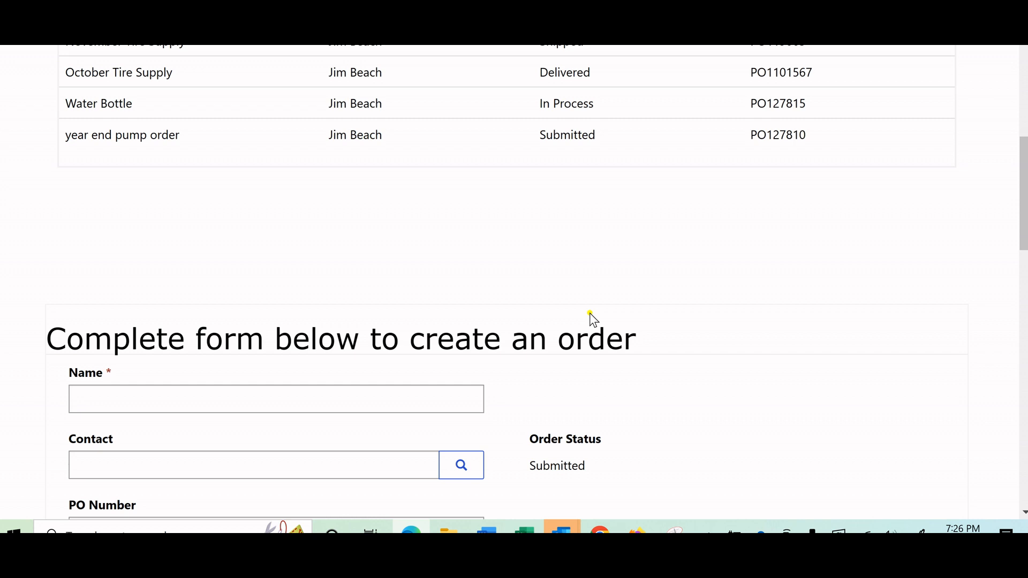
{"action": "scroll", "coordinate": [590, 313], "scroll_direction": "up", "scroll_amount": 4}
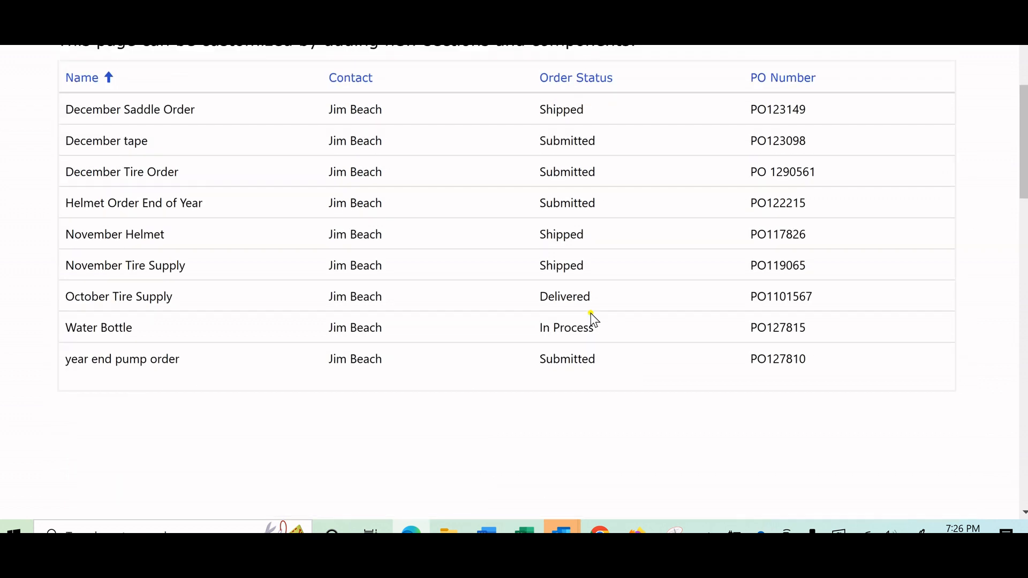
{"action": "scroll", "coordinate": [591, 316], "scroll_direction": "up", "scroll_amount": 4}
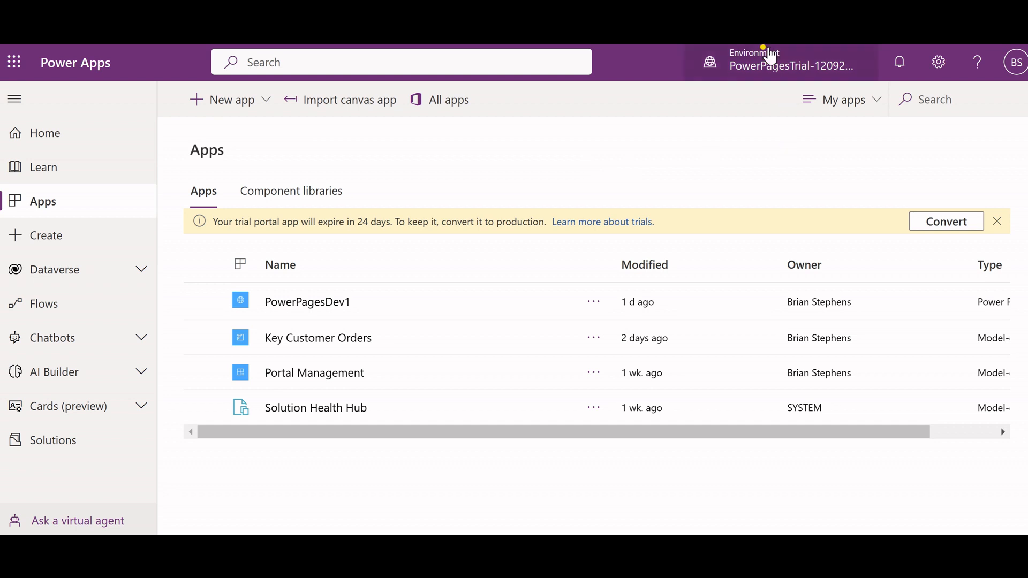
{"action": "left_click", "coordinate": [770, 65]}
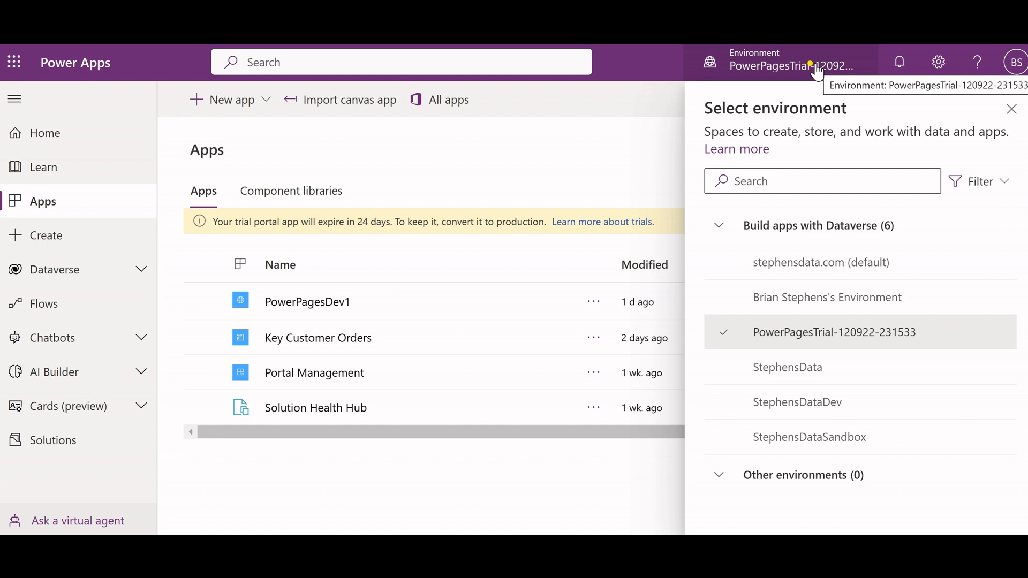
{"action": "mouse_move", "coordinate": [815, 330]}
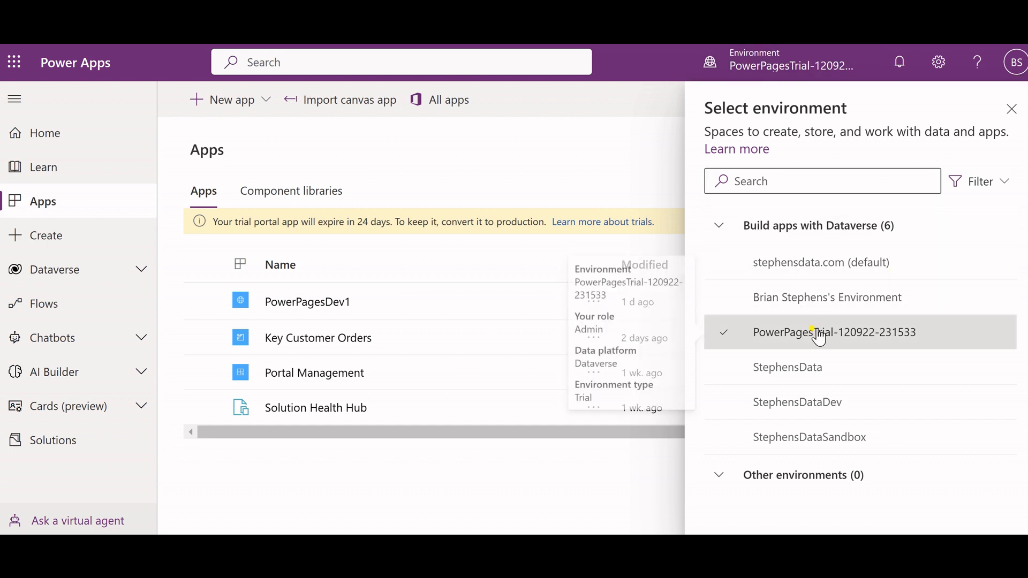
{"action": "left_click", "coordinate": [1012, 110]}
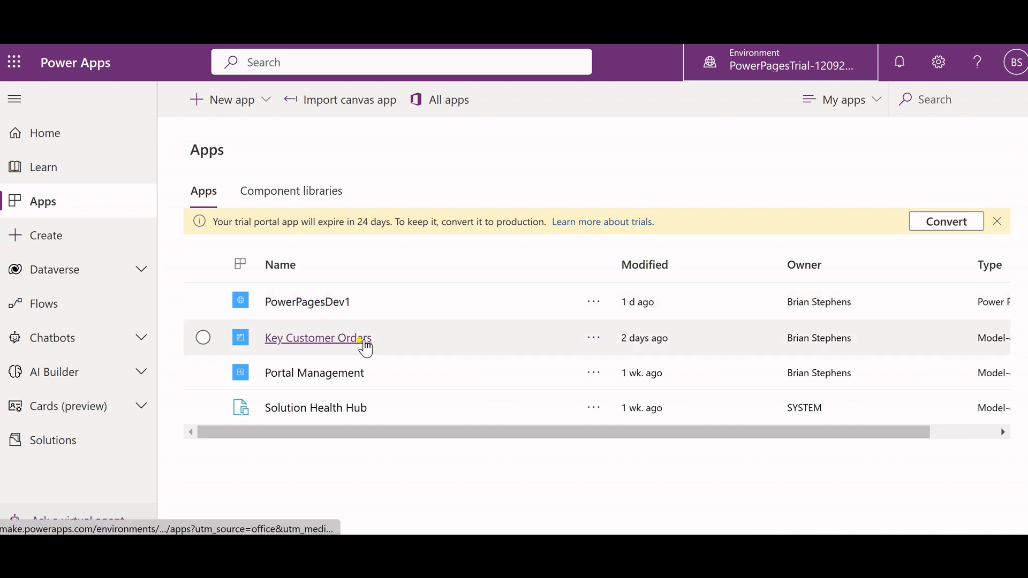
Open the PowerPagesDev1 site for editing in Power Pages.
{"action": "left_click", "coordinate": [364, 340]}
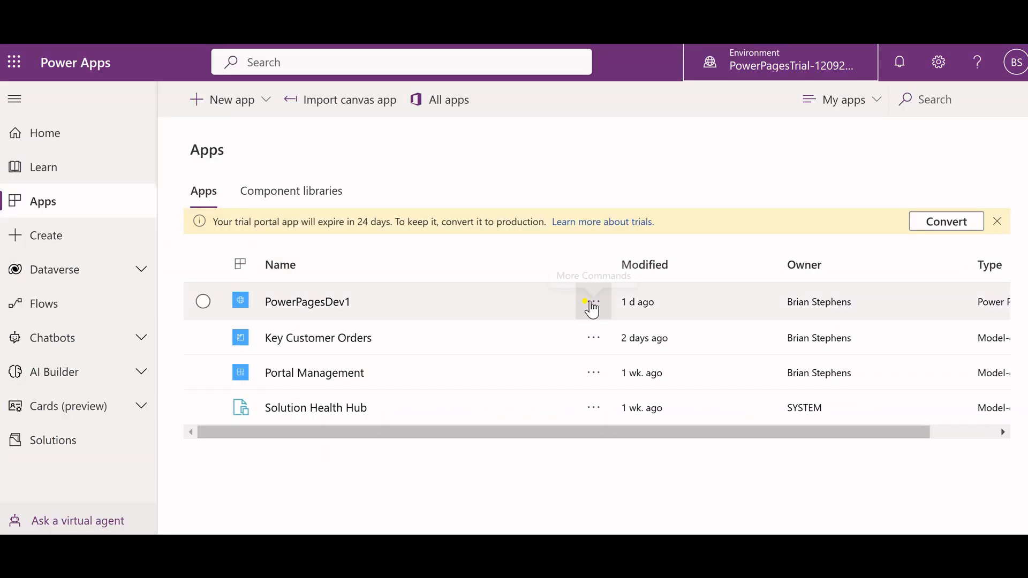
{"action": "left_click", "coordinate": [592, 305]}
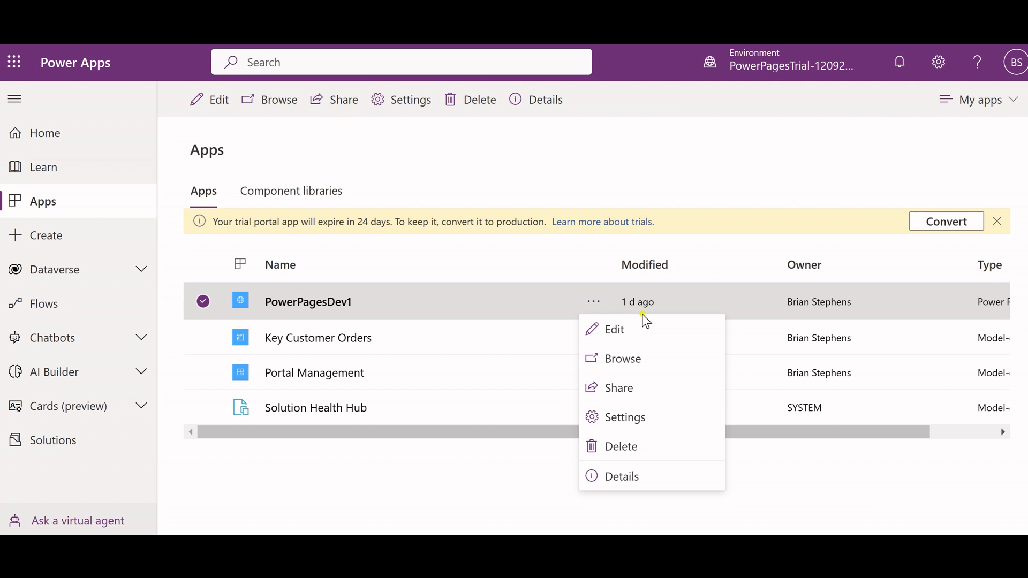
{"action": "left_click", "coordinate": [647, 328]}
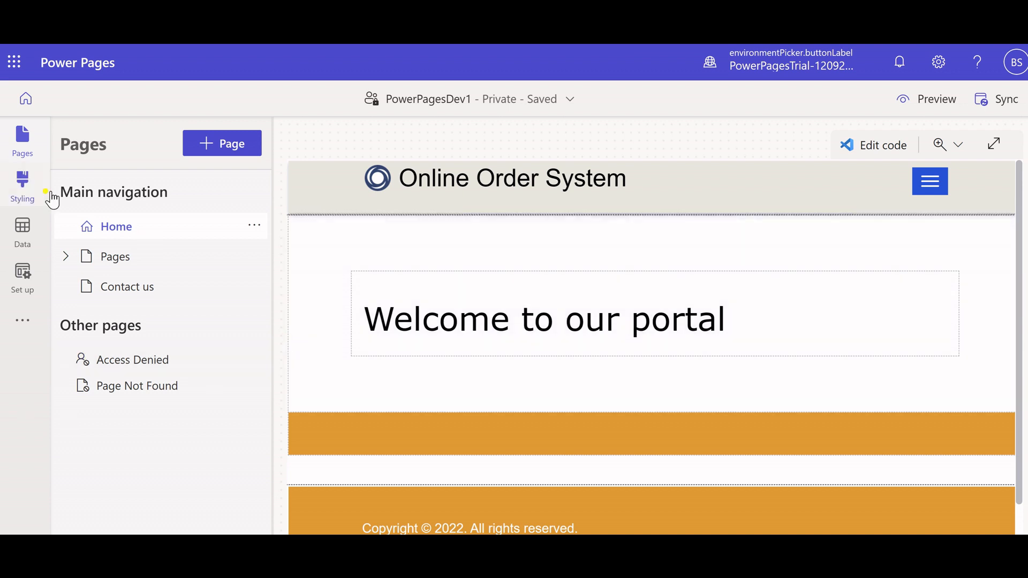
Look over the site's page list and its Styling options, including the themes and color palette.
{"action": "left_click", "coordinate": [22, 182]}
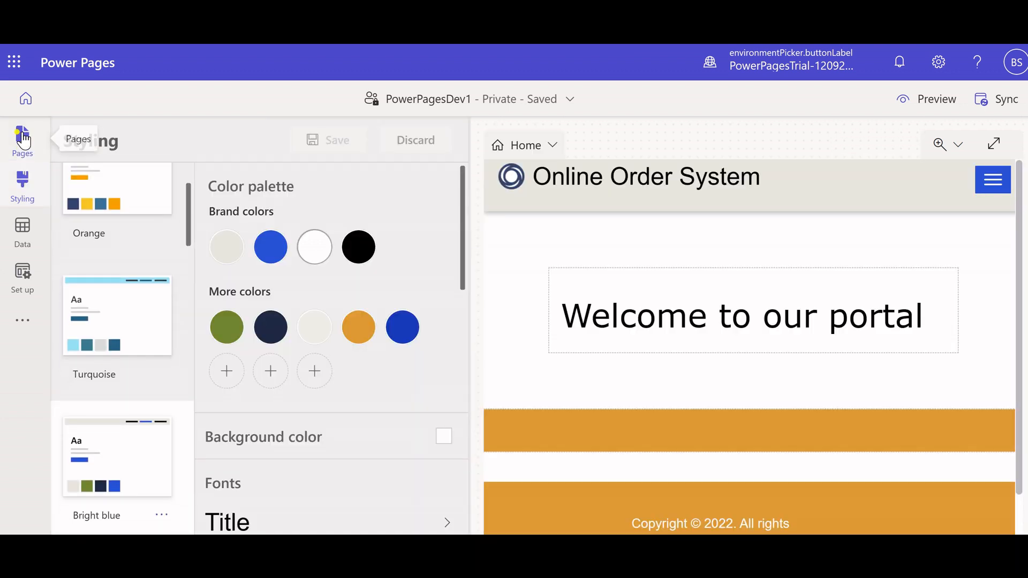
{"action": "left_click", "coordinate": [23, 140]}
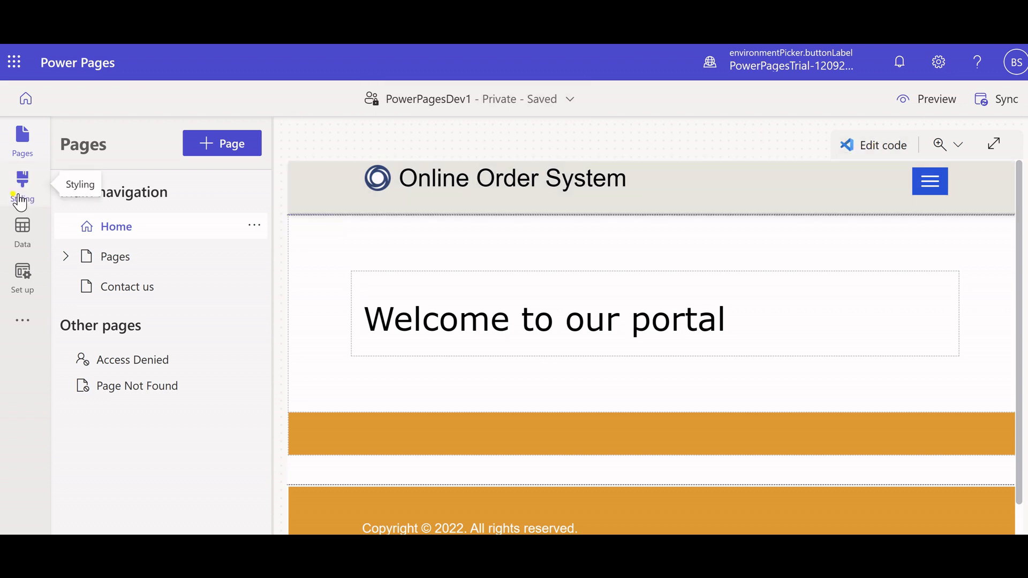
{"action": "left_click", "coordinate": [20, 202]}
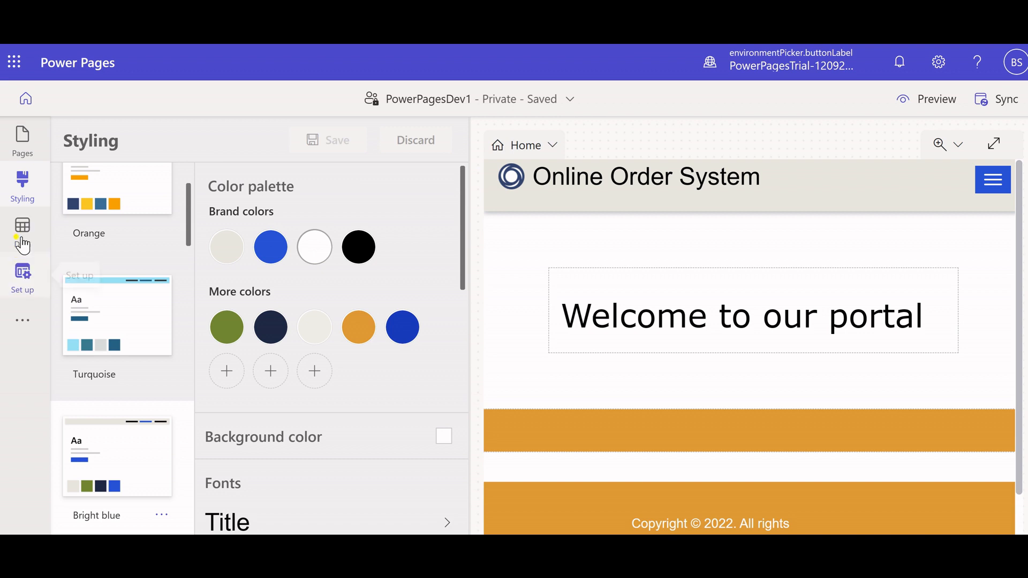
View the Order table's records in the site's data and expand the list of other tables.
{"action": "left_click", "coordinate": [22, 230]}
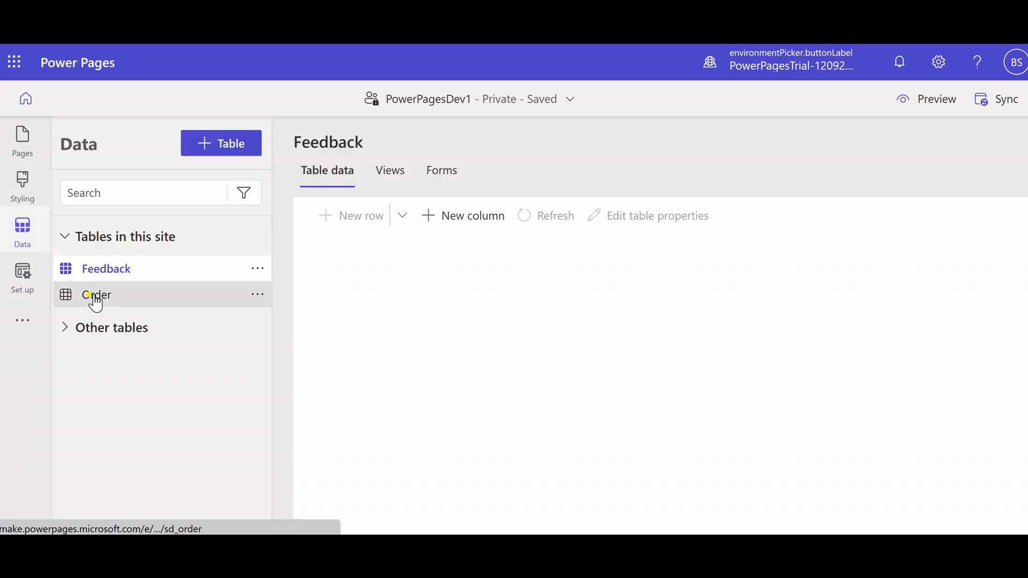
{"action": "left_click", "coordinate": [96, 296]}
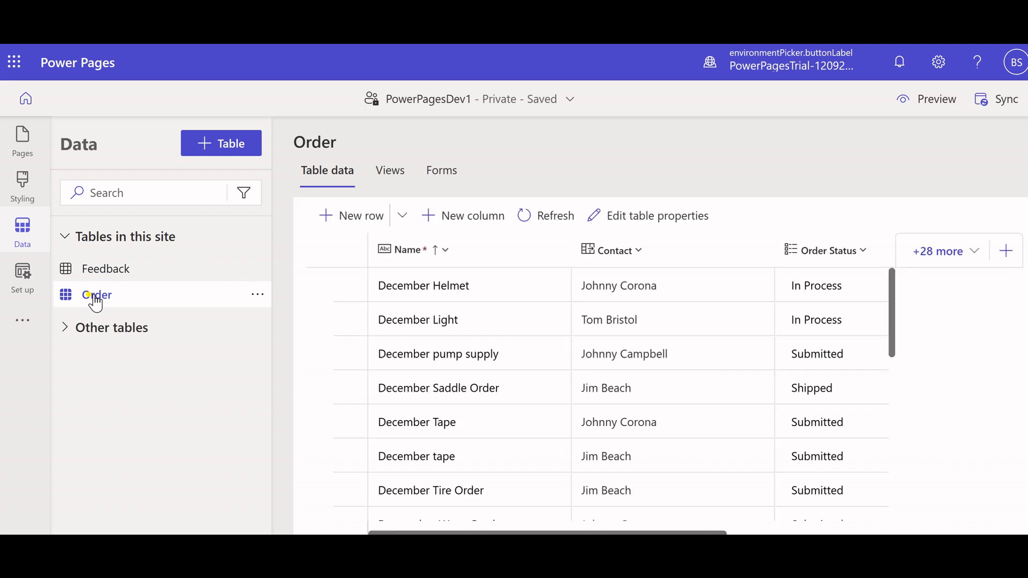
{"action": "left_click", "coordinate": [63, 328]}
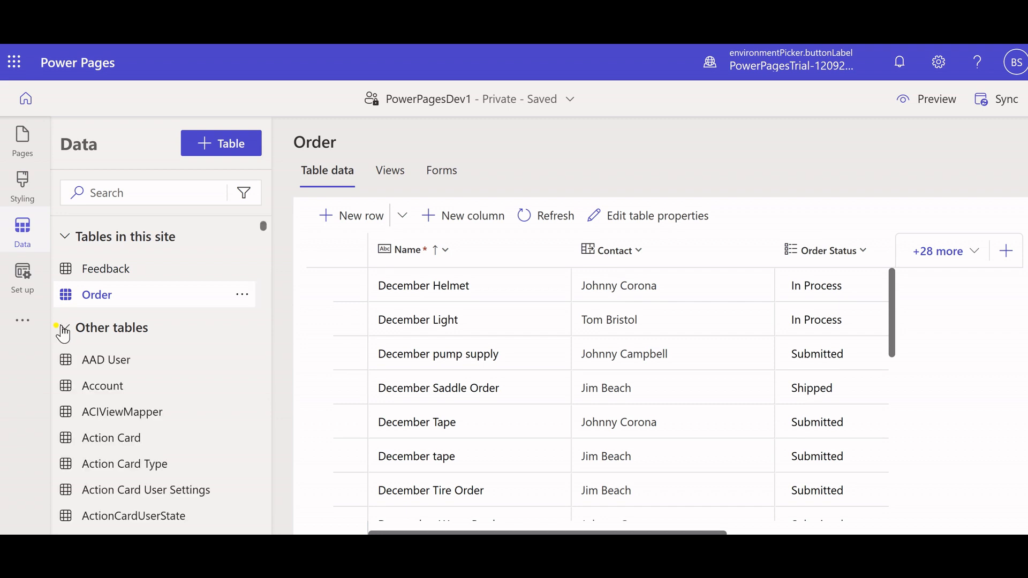
Open the site's Set up area and examine the site details, including the URL.
{"action": "left_click", "coordinate": [24, 277]}
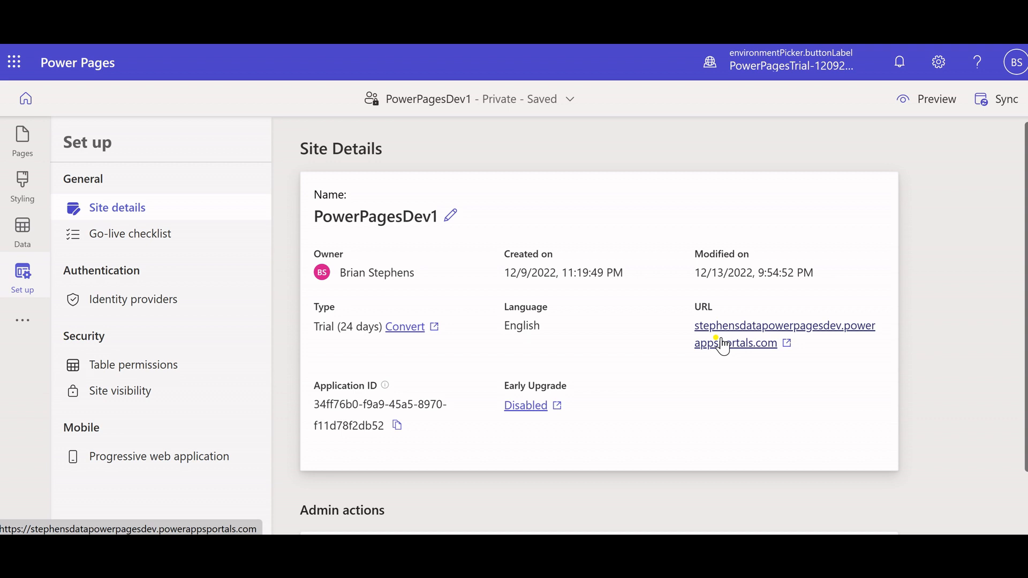
Review the site's visibility settings and the available identity providers, including the access-granting options.
{"action": "left_click", "coordinate": [161, 391]}
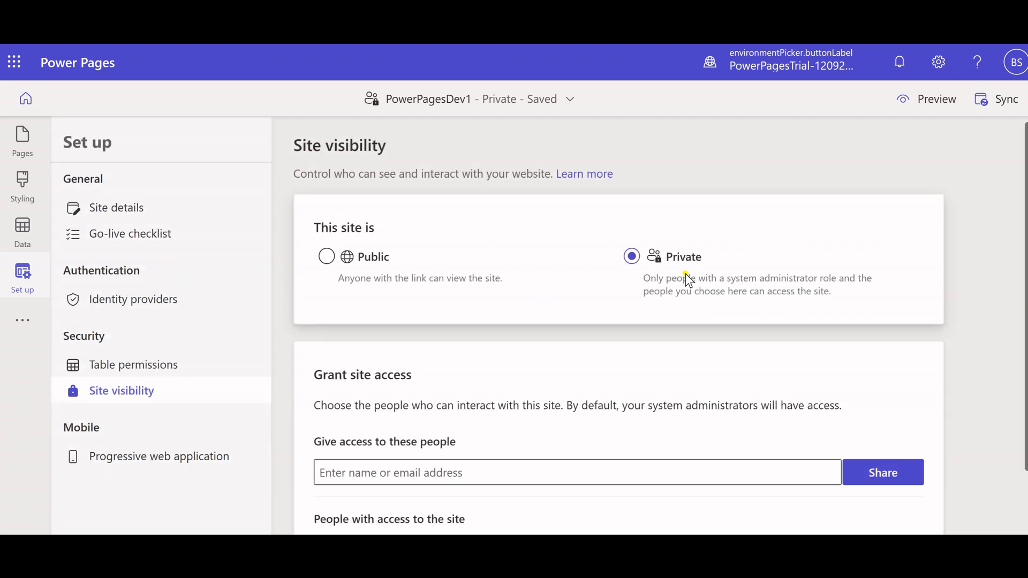
{"action": "left_click", "coordinate": [104, 308]}
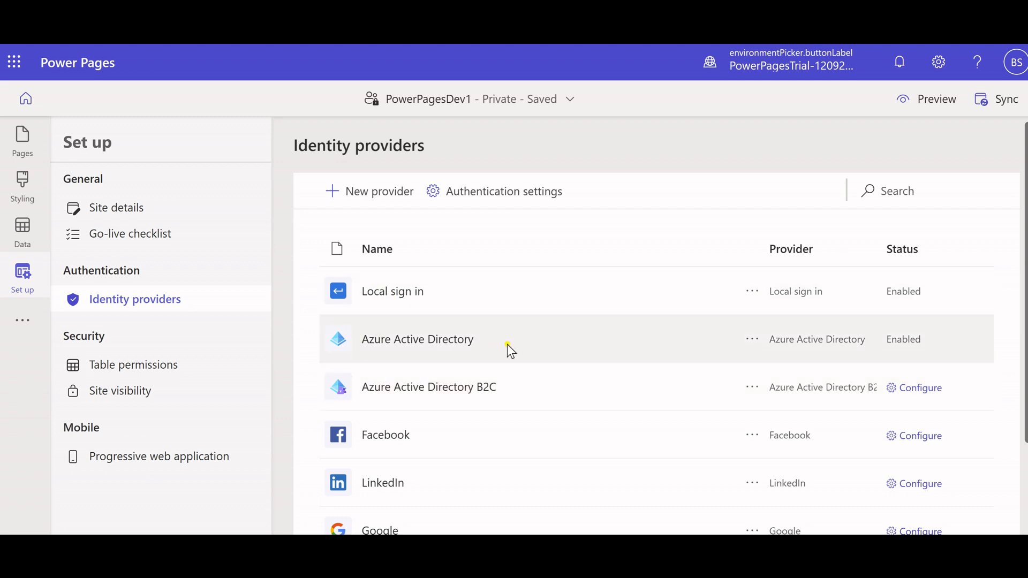
{"action": "scroll", "coordinate": [610, 367], "scroll_direction": "down", "scroll_amount": 2}
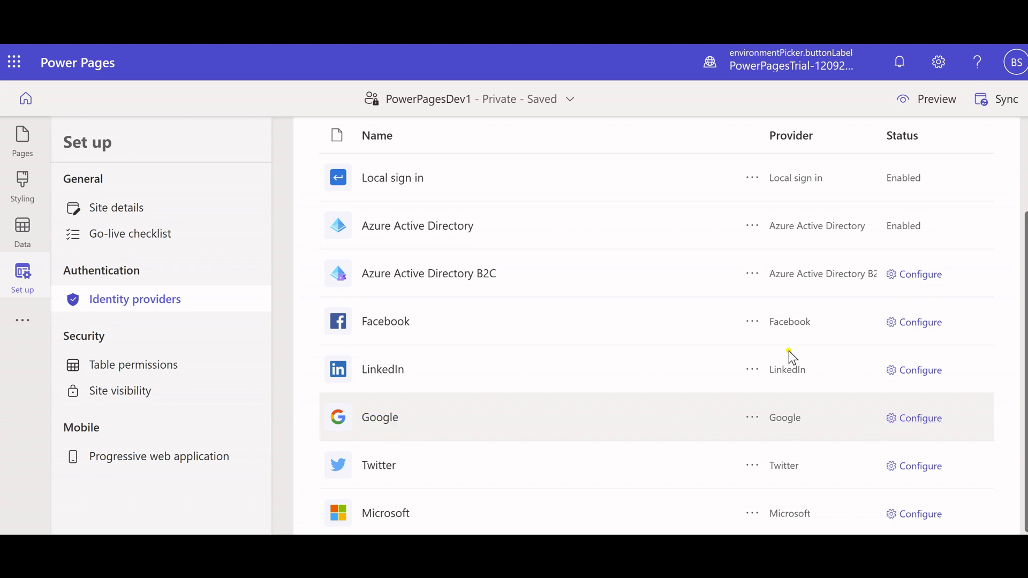
{"action": "scroll", "coordinate": [684, 413], "scroll_direction": "up", "scroll_amount": 3}
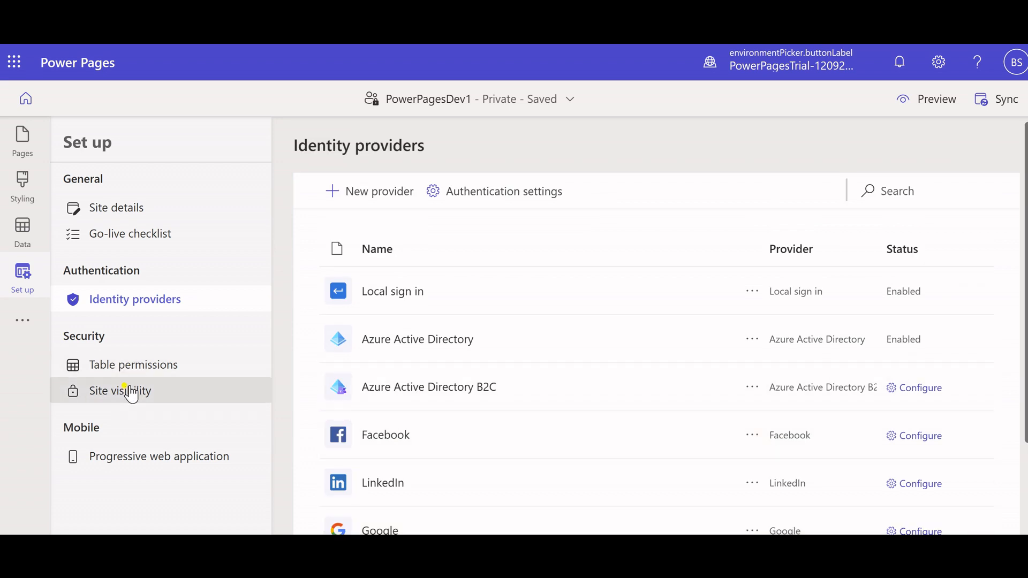
{"action": "left_click", "coordinate": [94, 393]}
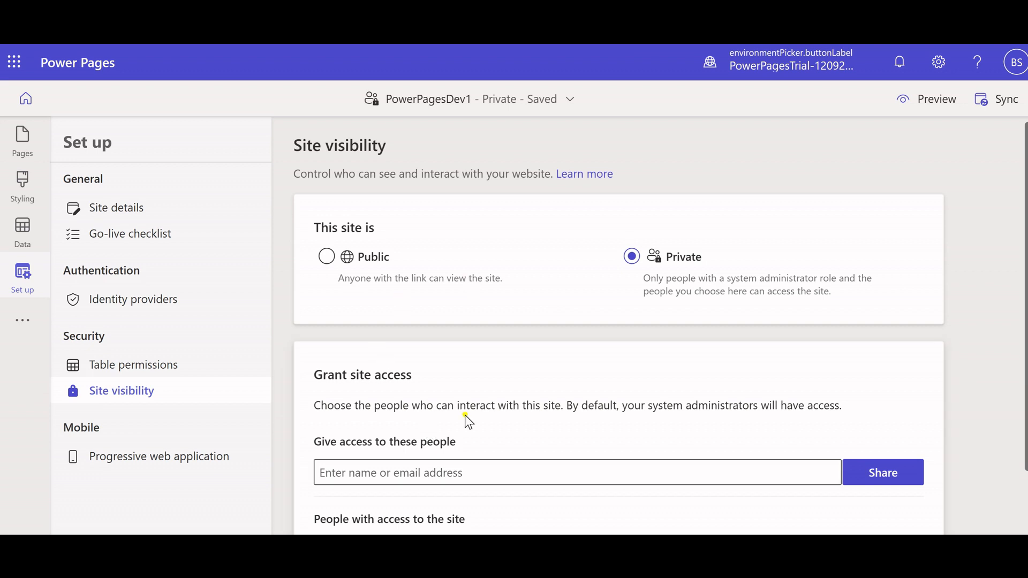
Examine the Contact - Orders table permission's access types, permissions and roles, and close it without saving.
{"action": "left_click", "coordinate": [170, 370]}
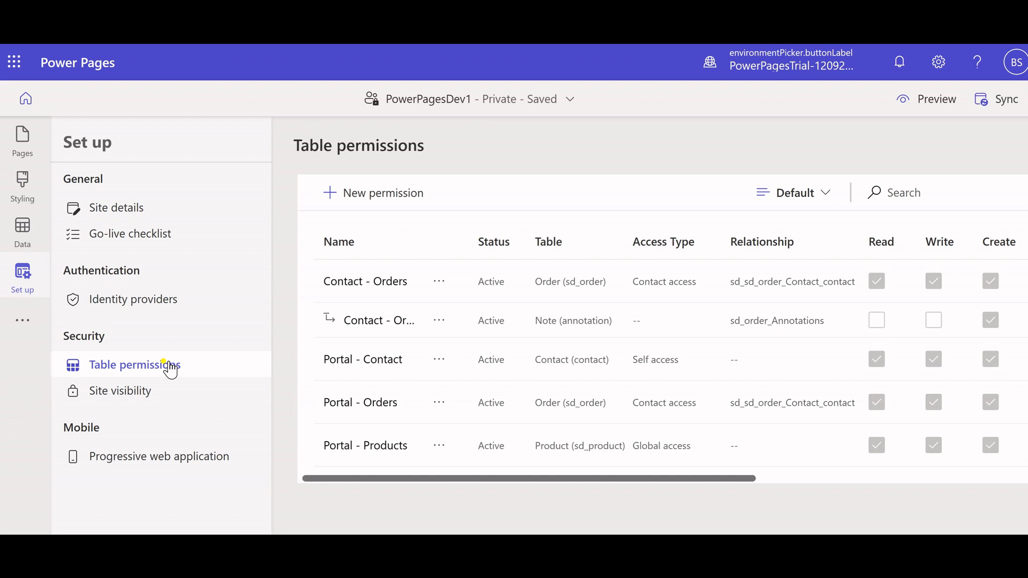
{"action": "left_click", "coordinate": [353, 284]}
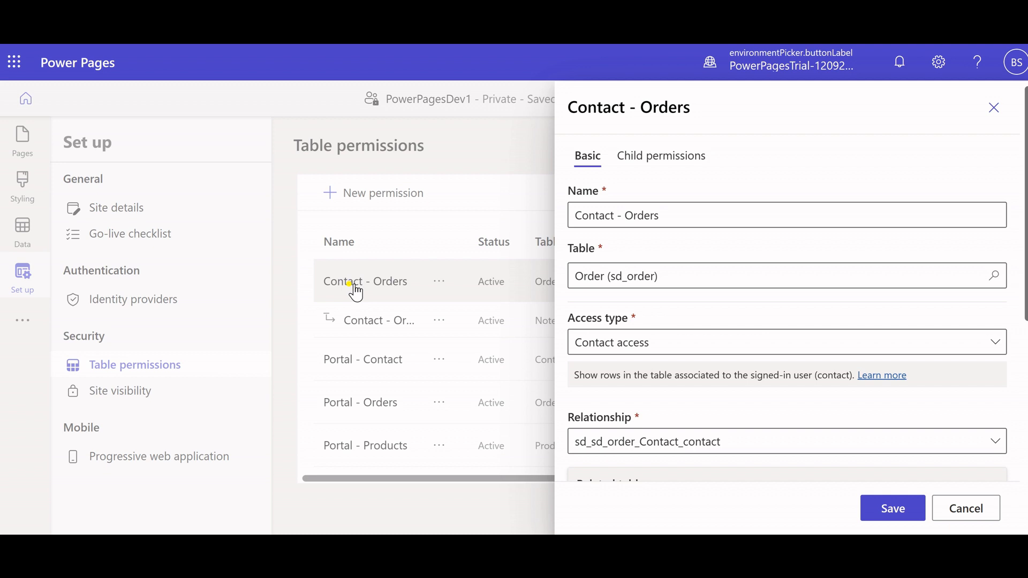
{"action": "left_click", "coordinate": [654, 348]}
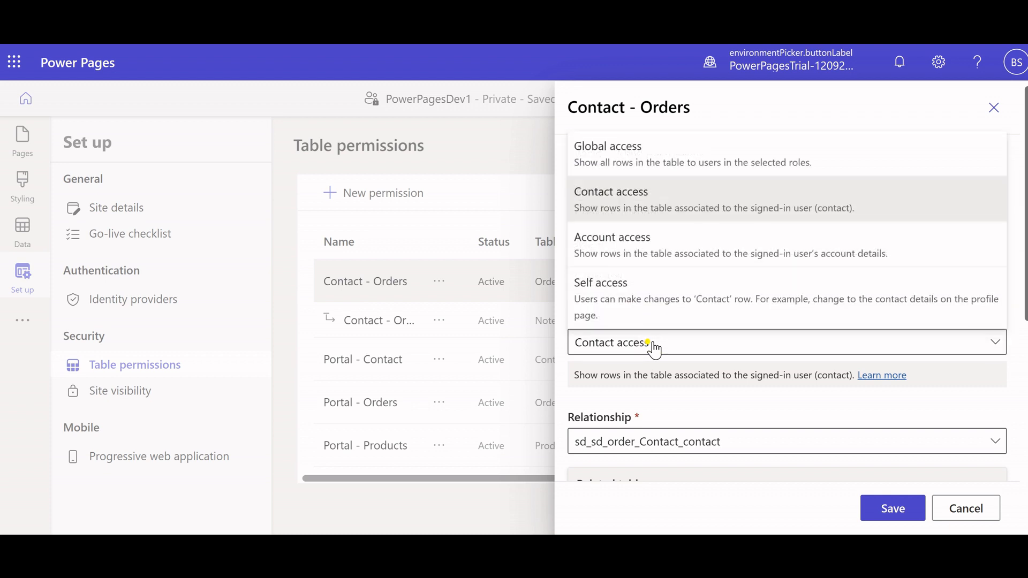
{"action": "left_click", "coordinate": [654, 348]}
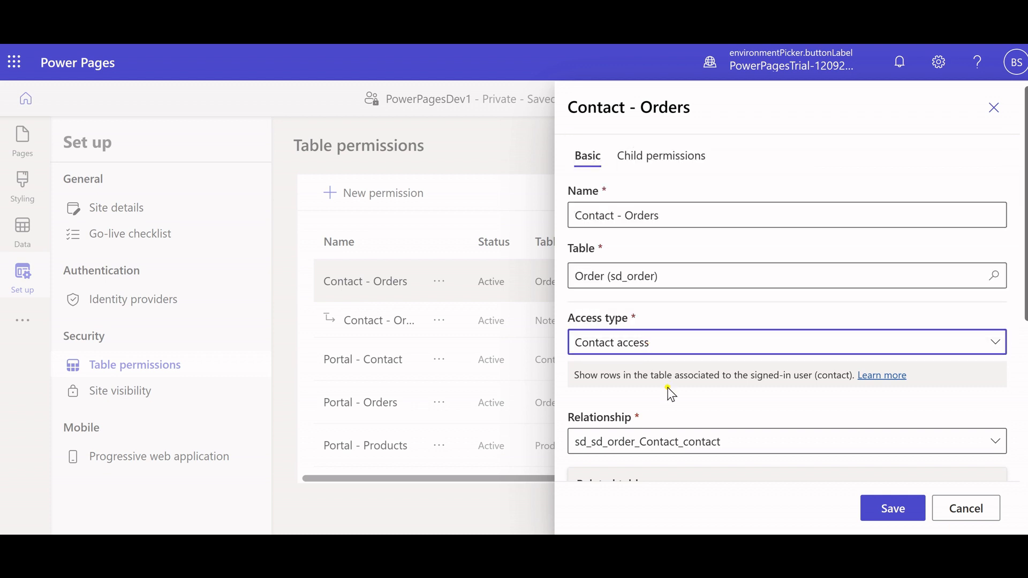
{"action": "scroll", "coordinate": [670, 393], "scroll_direction": "down", "scroll_amount": 6}
{"action": "scroll", "coordinate": [669, 394], "scroll_direction": "down", "scroll_amount": 2}
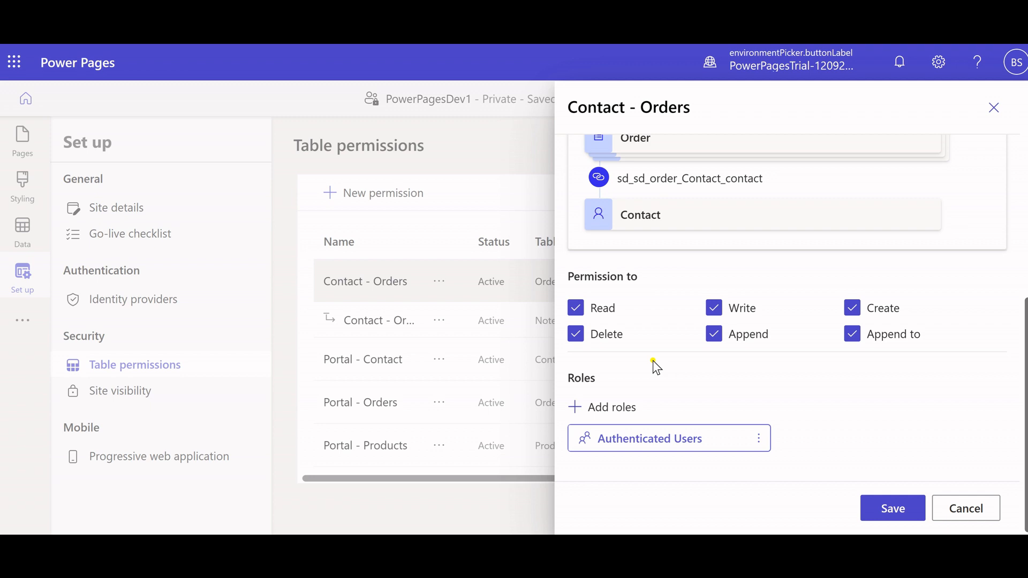
{"action": "left_click", "coordinate": [966, 515]}
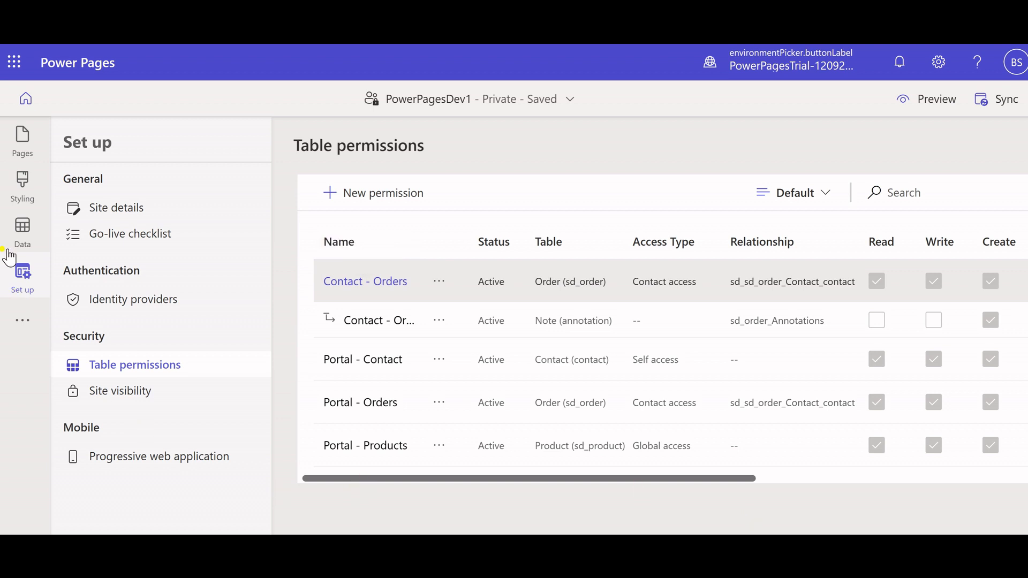
Return to the site's page list and go back to the Power Pages home to view the PowerPagesDev1 site entry.
{"action": "left_click", "coordinate": [26, 145]}
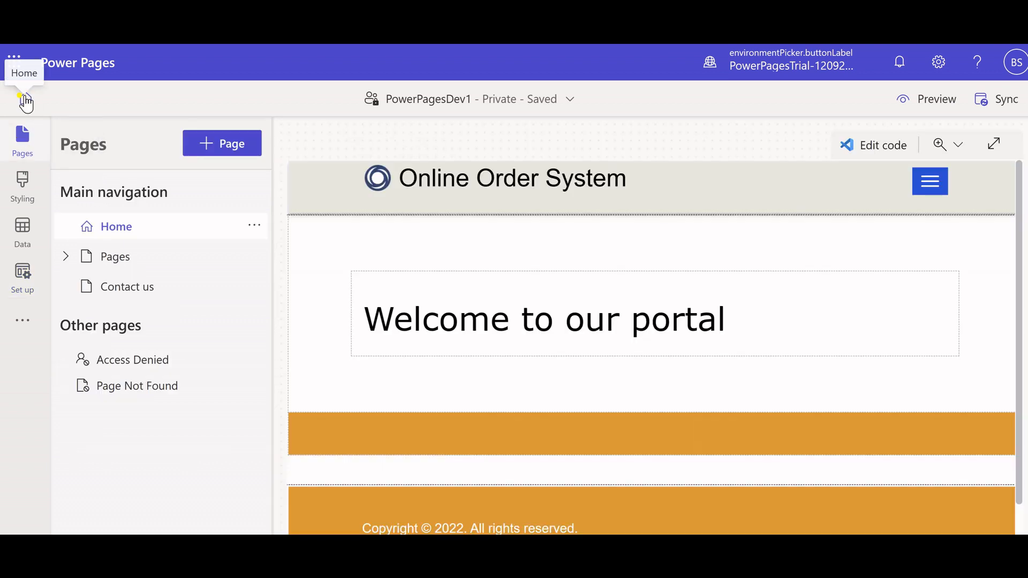
{"action": "left_click", "coordinate": [26, 103]}
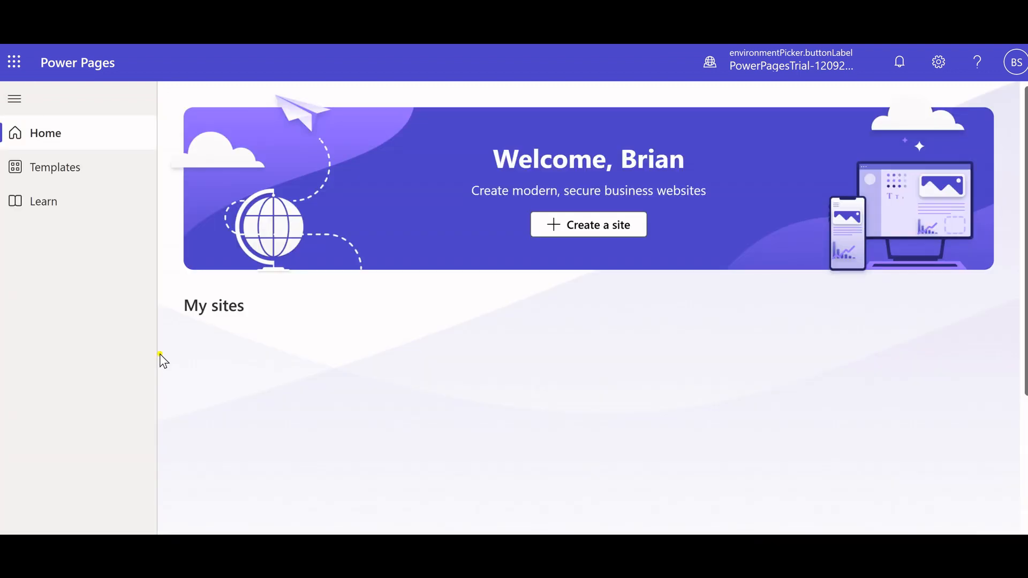
{"action": "scroll", "coordinate": [326, 356], "scroll_direction": "down", "scroll_amount": 3}
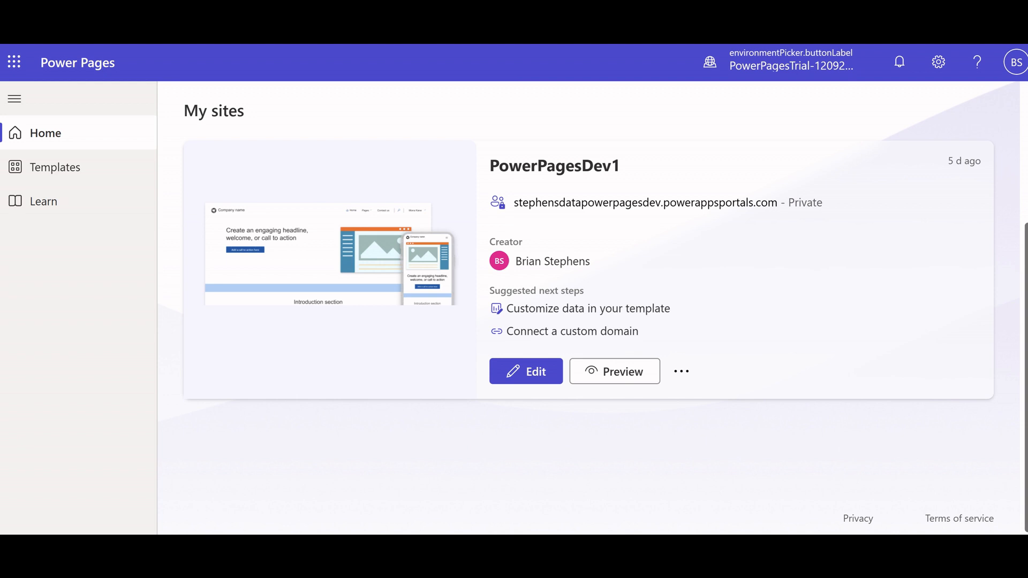
Switch to the Online Order System portal and look over its home page and the Pages page with the cyclist image.
{"action": "left_click", "coordinate": [589, 21]}
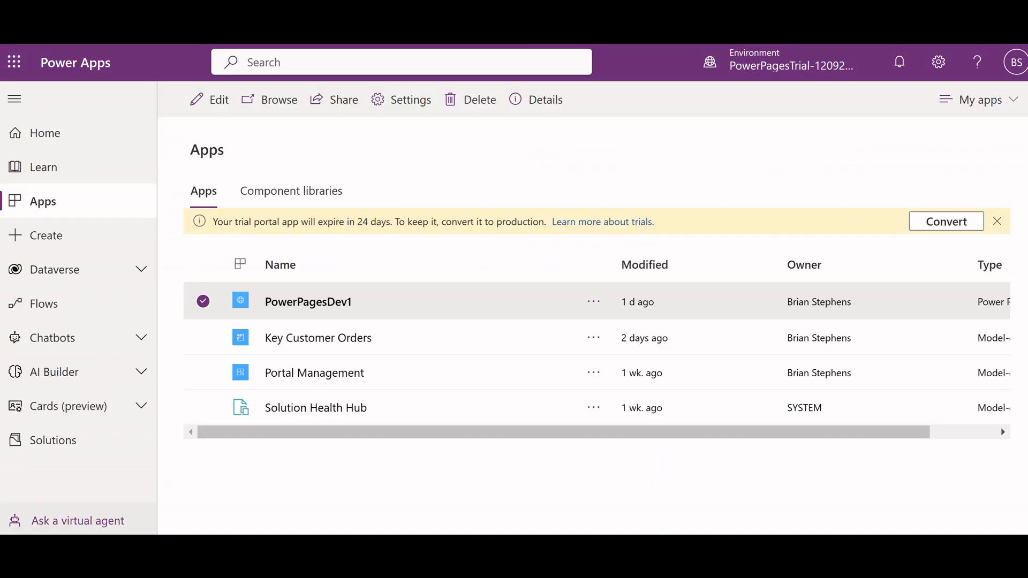
{"action": "left_click", "coordinate": [455, 21]}
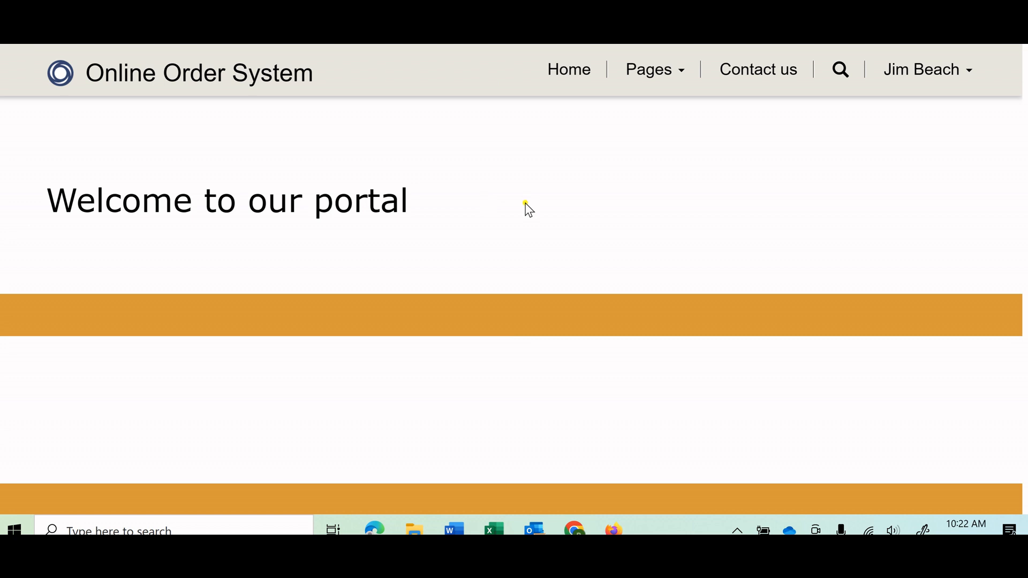
{"action": "left_click", "coordinate": [562, 85]}
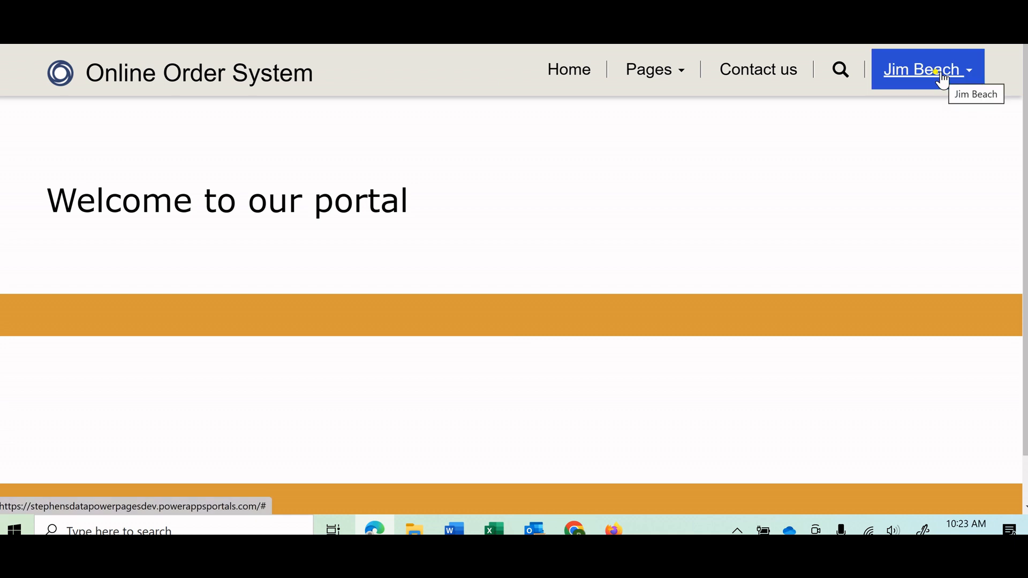
{"action": "left_click", "coordinate": [652, 77]}
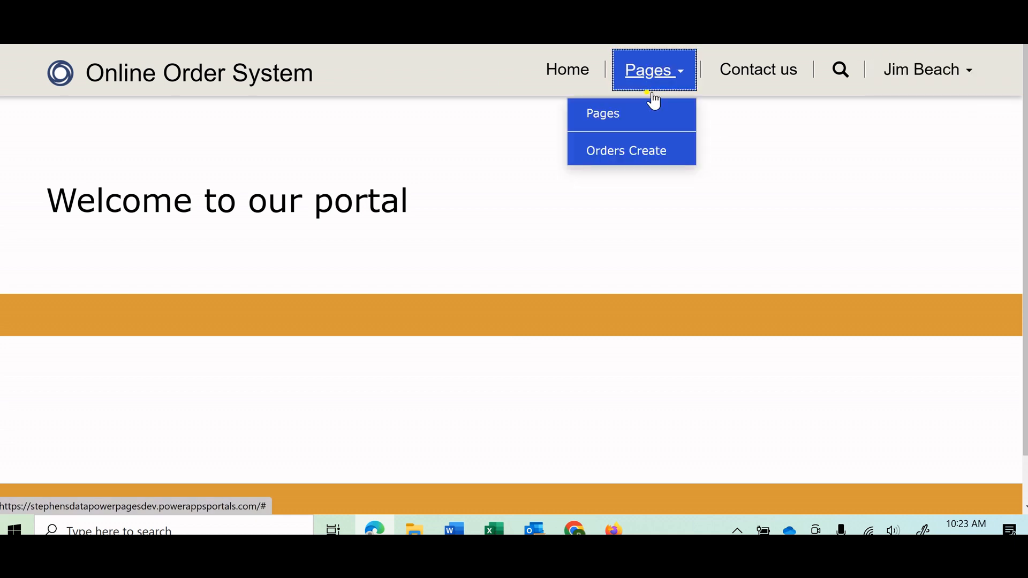
{"action": "left_click", "coordinate": [597, 119]}
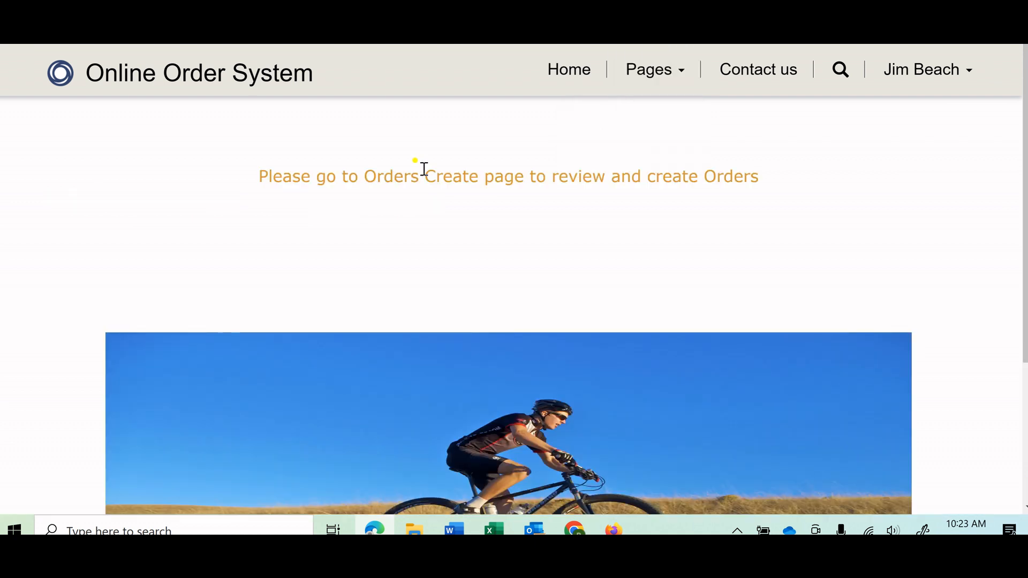
{"action": "scroll", "coordinate": [259, 245], "scroll_direction": "down", "scroll_amount": 4}
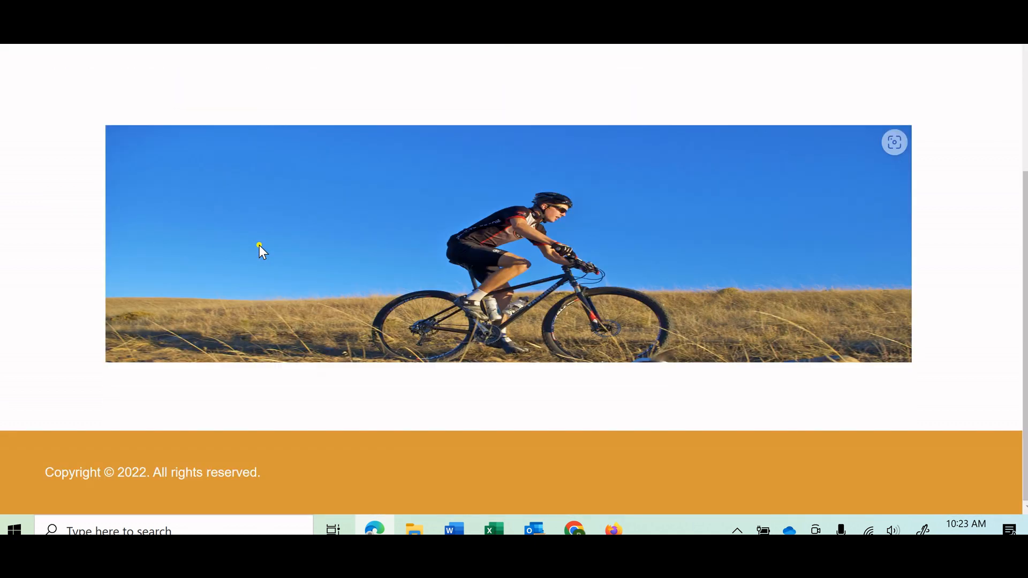
{"action": "scroll", "coordinate": [259, 245], "scroll_direction": "up", "scroll_amount": 4}
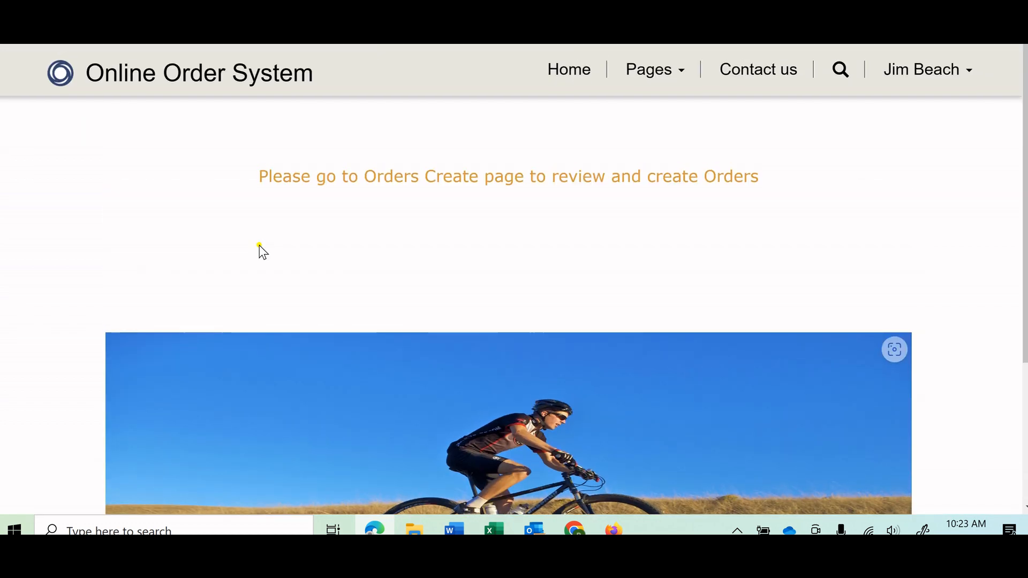
{"action": "scroll", "coordinate": [319, 241], "scroll_direction": "down", "scroll_amount": 2}
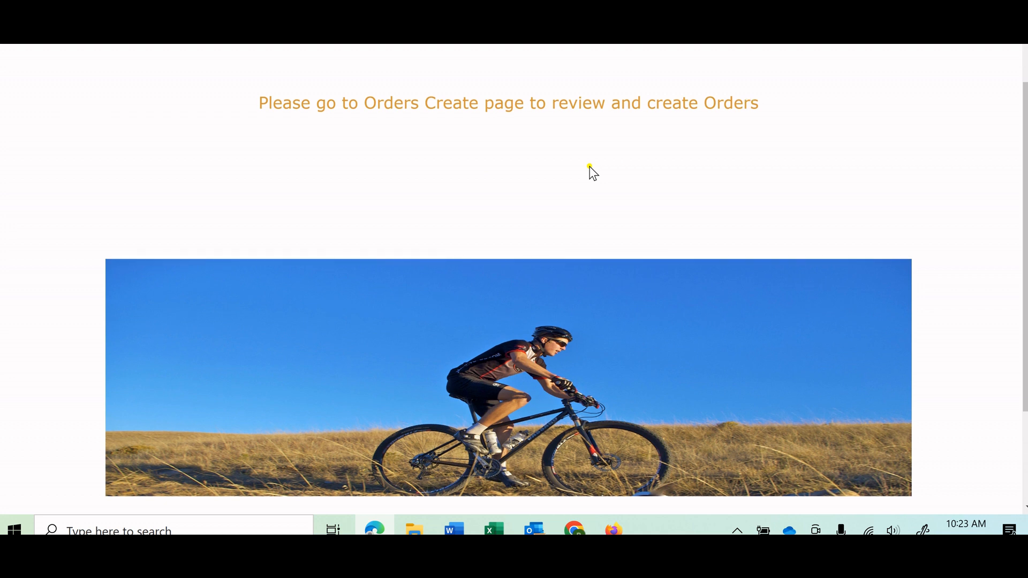
{"action": "scroll", "coordinate": [590, 168], "scroll_direction": "up", "scroll_amount": 2}
Review the orders list and the order form on the portal's Orders Create page, and return to the portal's home page.
{"action": "left_click", "coordinate": [647, 83]}
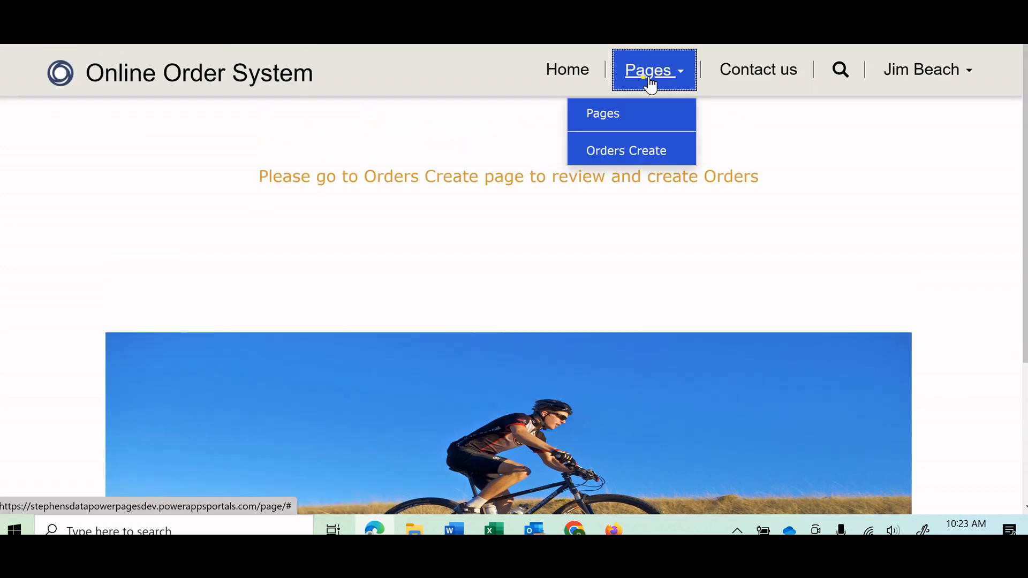
{"action": "left_click", "coordinate": [650, 149]}
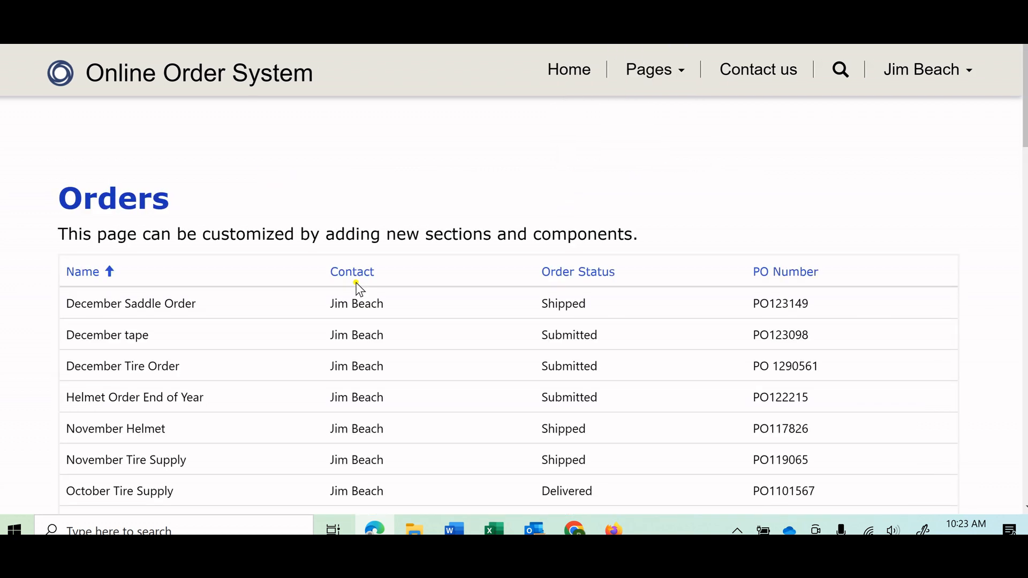
{"action": "scroll", "coordinate": [367, 337], "scroll_direction": "down", "scroll_amount": 9}
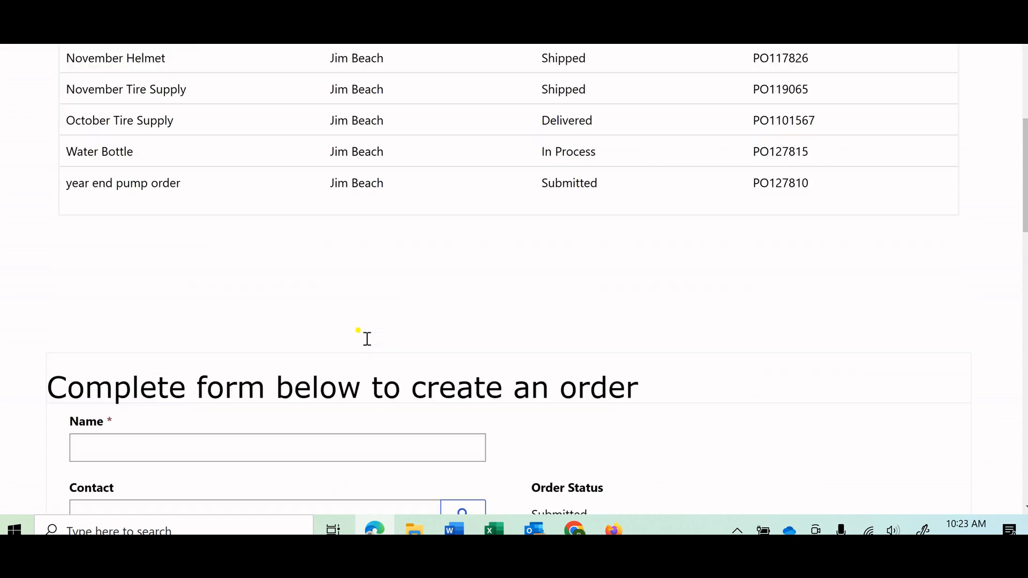
{"action": "scroll", "coordinate": [367, 339], "scroll_direction": "down", "scroll_amount": 13}
{"action": "scroll", "coordinate": [366, 339], "scroll_direction": "up", "scroll_amount": 2}
{"action": "scroll", "coordinate": [365, 339], "scroll_direction": "up", "scroll_amount": 20}
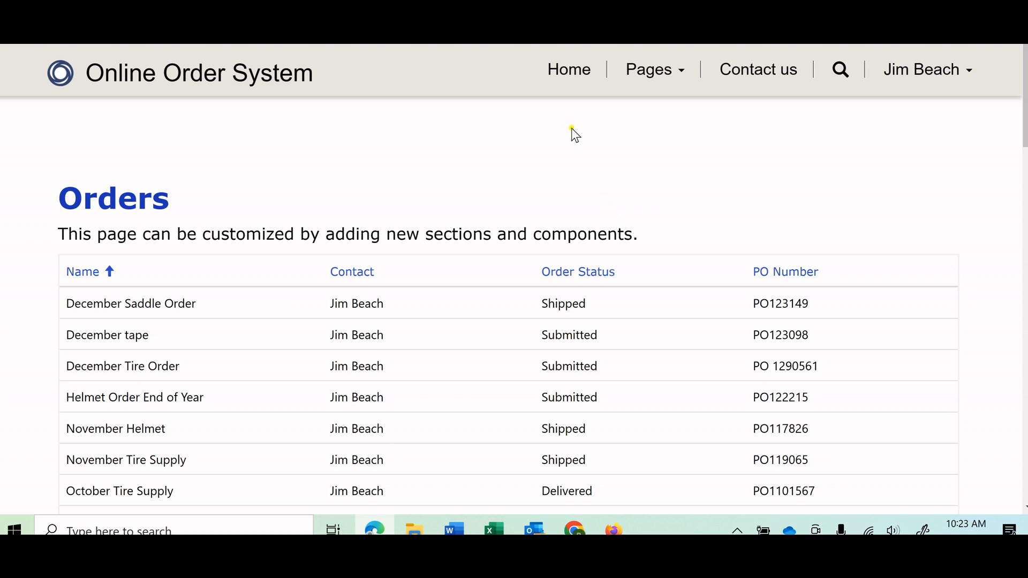
{"action": "left_click", "coordinate": [567, 69]}
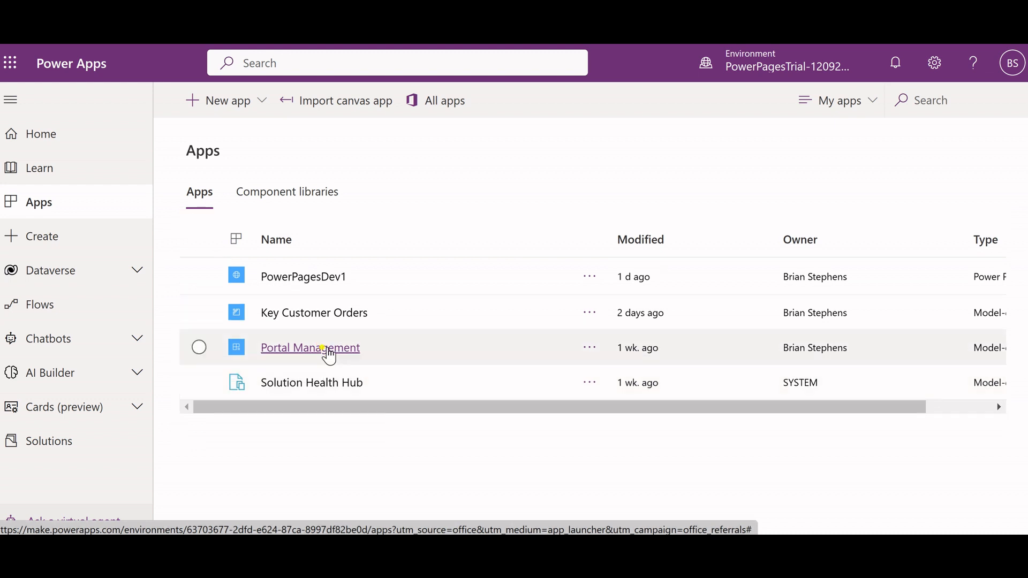
Open the Portal Management app from Power Apps and view the contact record of the customer signed in to the portal.
{"action": "left_click", "coordinate": [325, 349]}
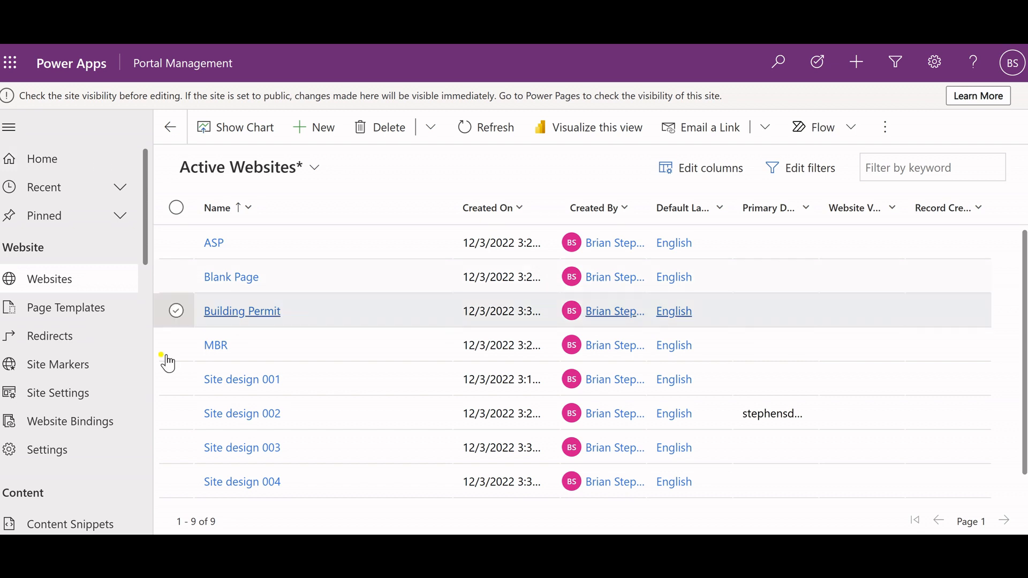
{"action": "left_click_drag", "start_coordinate": [144, 253], "coordinate": [151, 437]}
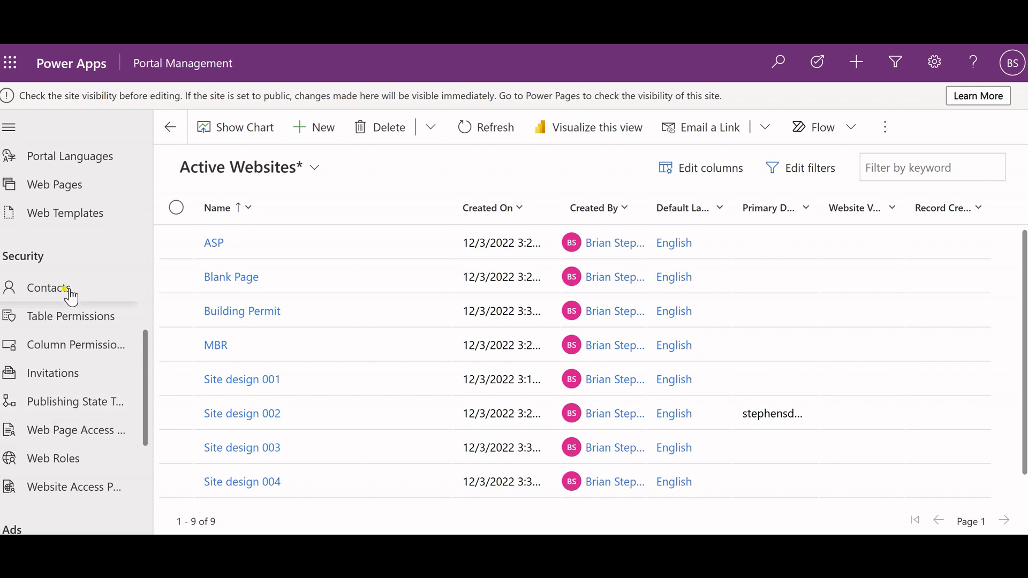
{"action": "left_click", "coordinate": [71, 296]}
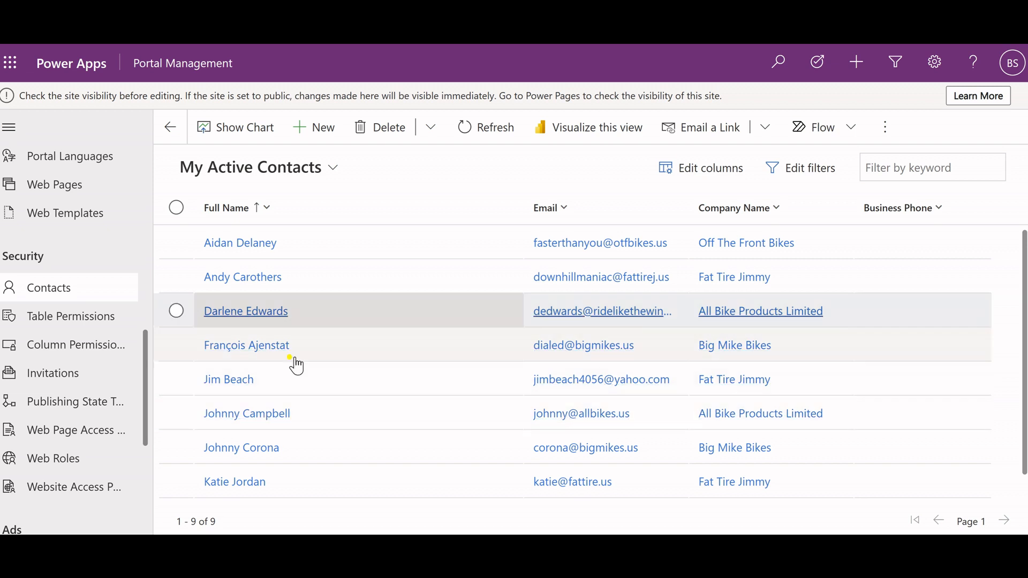
{"action": "left_click", "coordinate": [217, 381]}
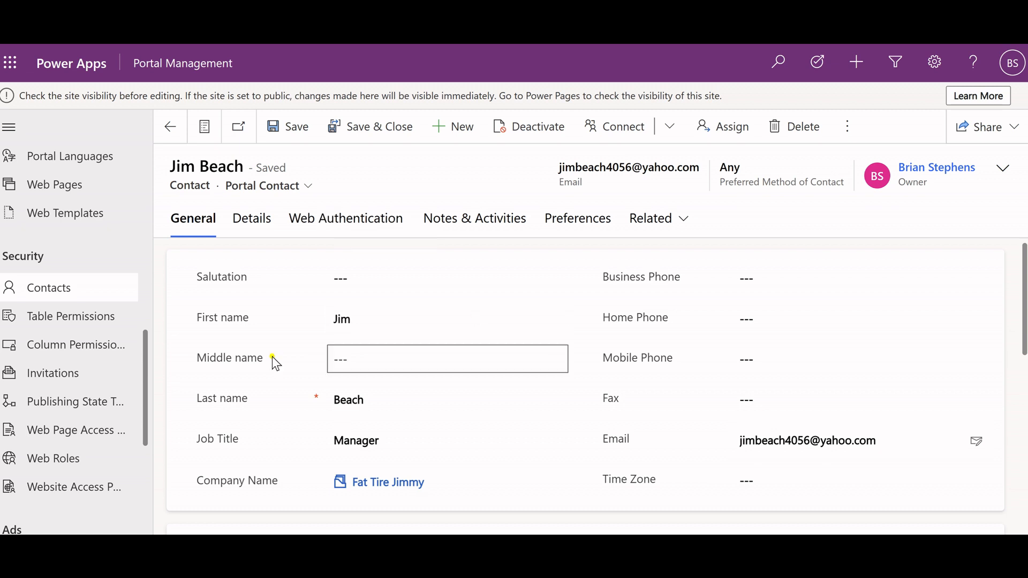
View the open portal invitations and return to the list of active websites.
{"action": "left_click", "coordinate": [45, 382]}
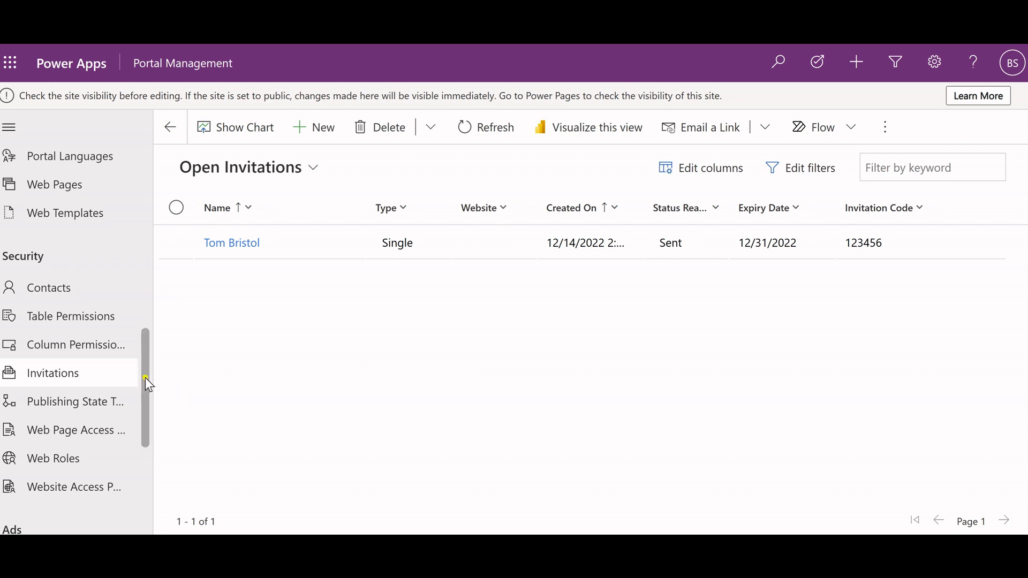
{"action": "left_click_drag", "start_coordinate": [143, 378], "coordinate": [146, 128]}
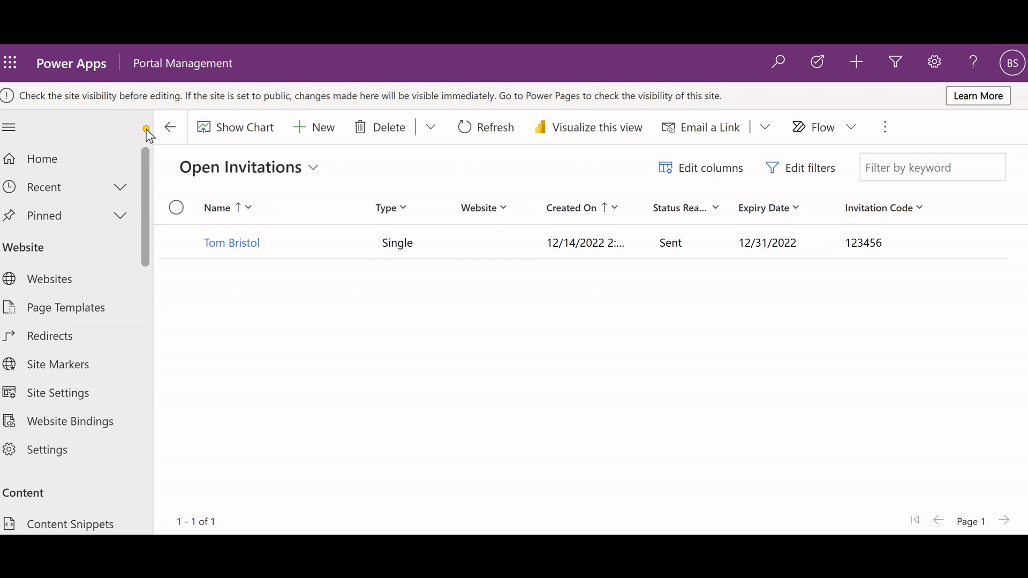
{"action": "left_click", "coordinate": [59, 160]}
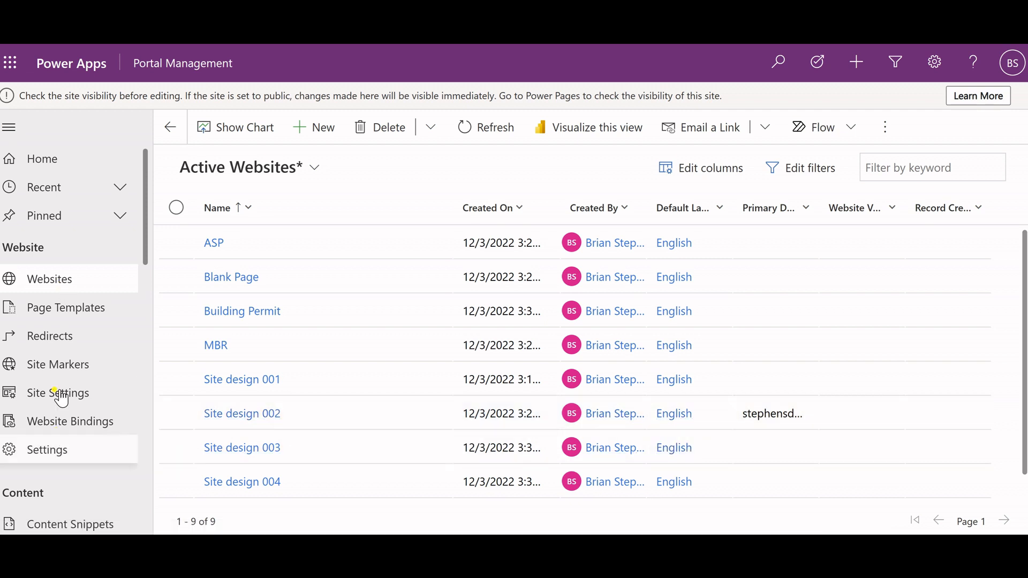
{"action": "left_click", "coordinate": [69, 163]}
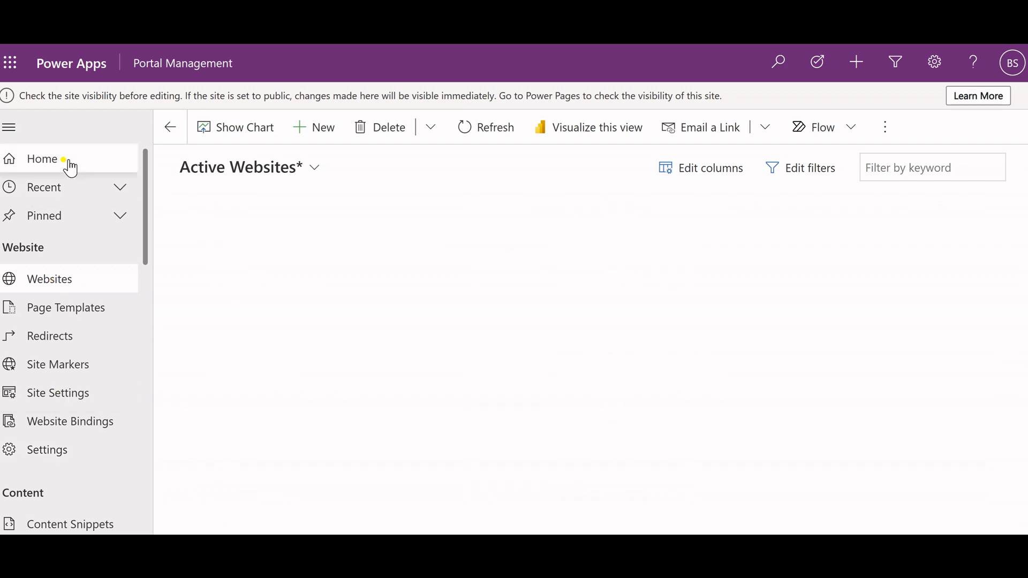